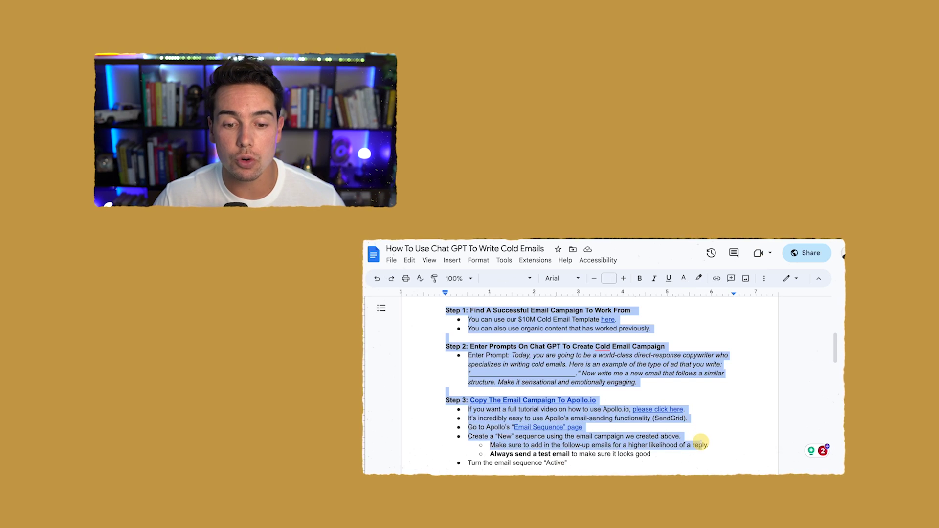
Step: Highlight the Step 1 heading 'Find A Successful Email Campaign To Work From', then begin the ChatGPT selling prompt
click(701, 411)
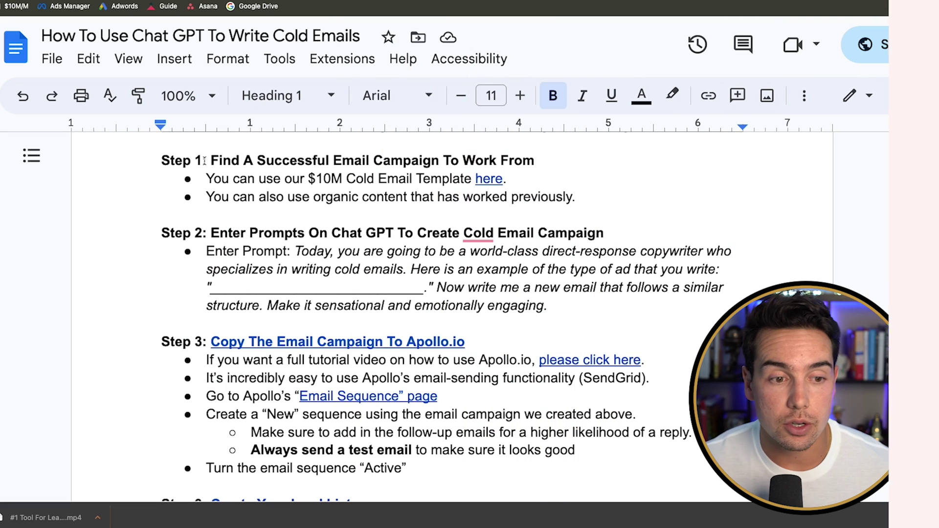
drag(203, 161, 545, 161)
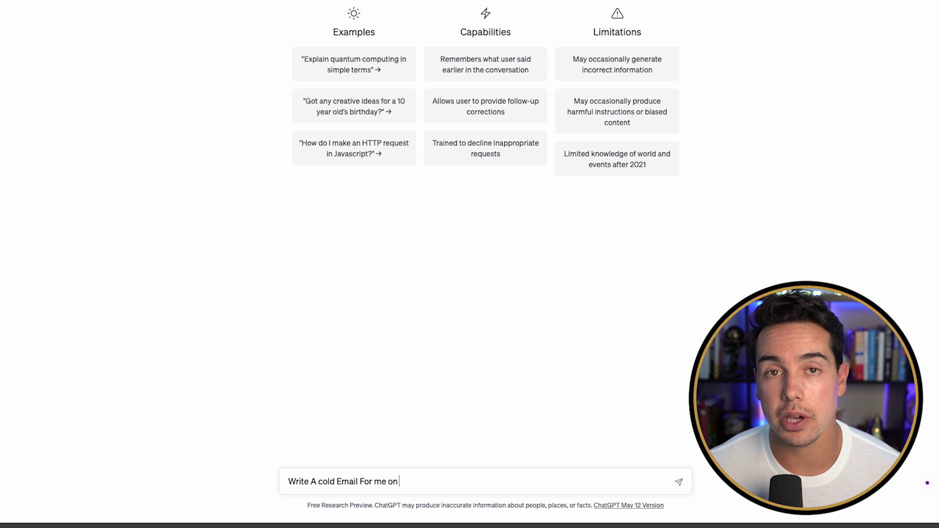
text(Selling my Course)
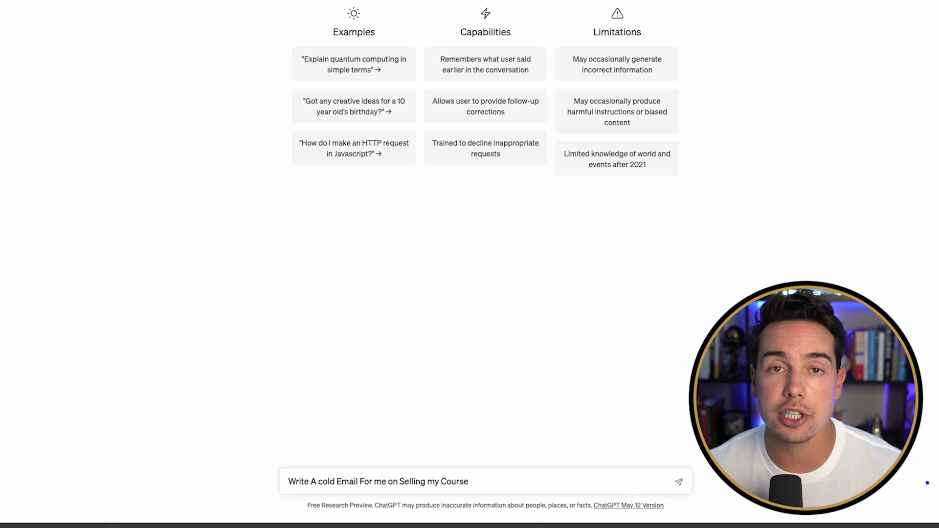
Step: Send the 'Write A cold Email For me on Selling my…' prompt to ChatGPT
key(Return)
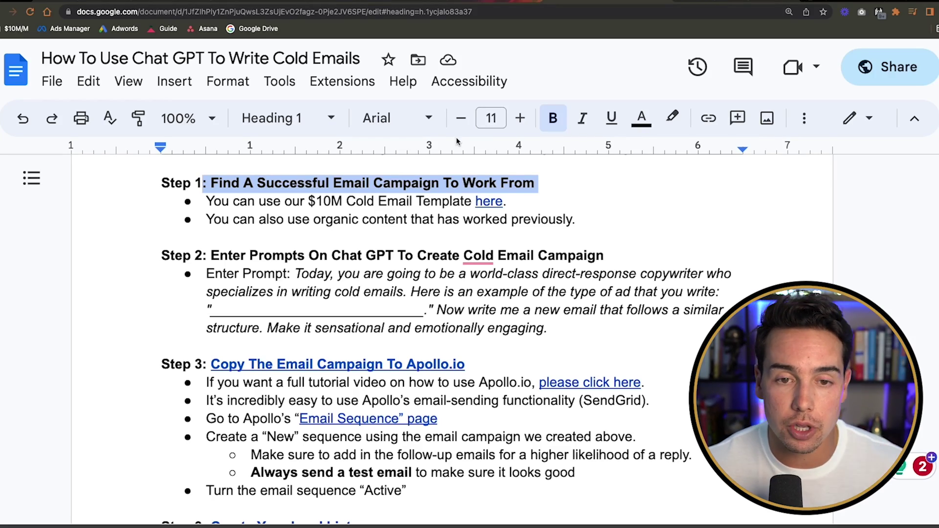
Step: View the $10M Cold Email Template from the Step 1 'here' link, then return to the guide
click(479, 196)
scroll(480, 197, up, 1)
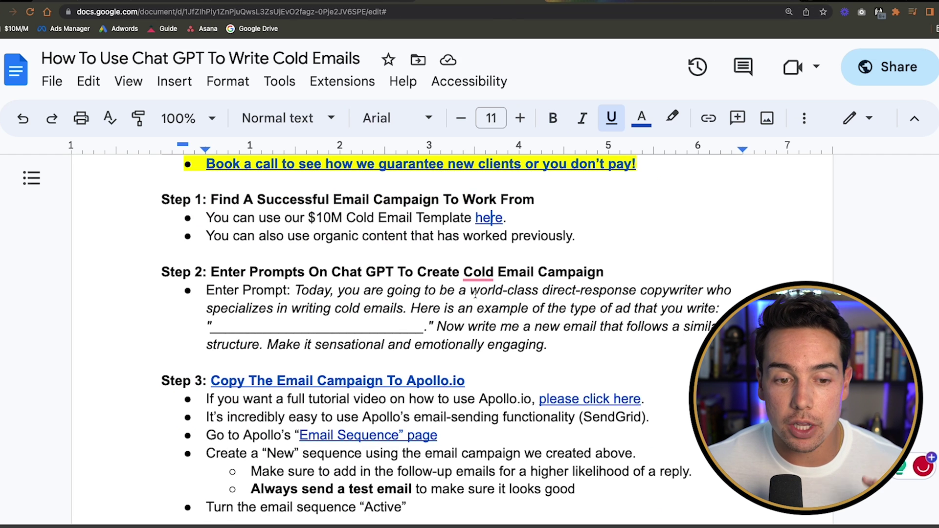
scroll(441, 256, up, 1)
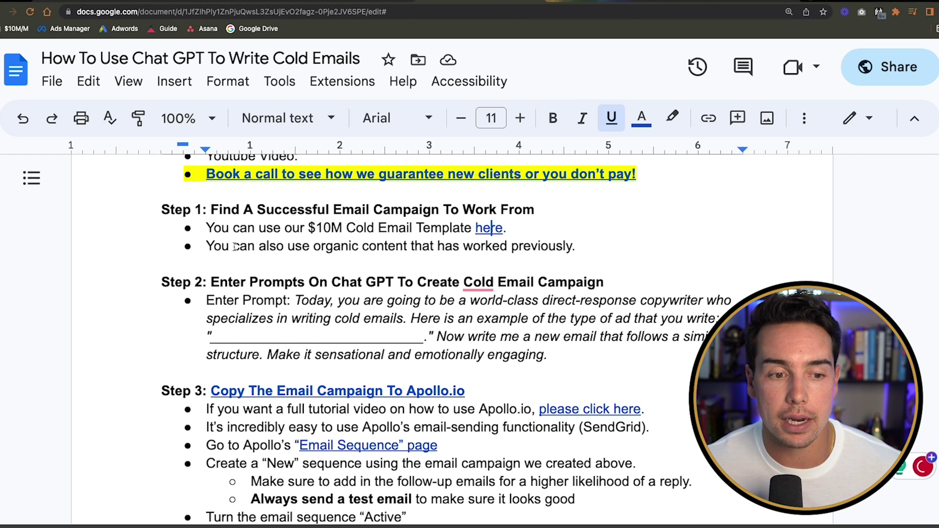
Step: Highlight the organic-content bullet in the guide's Step 2 prompt
drag(208, 245, 593, 256)
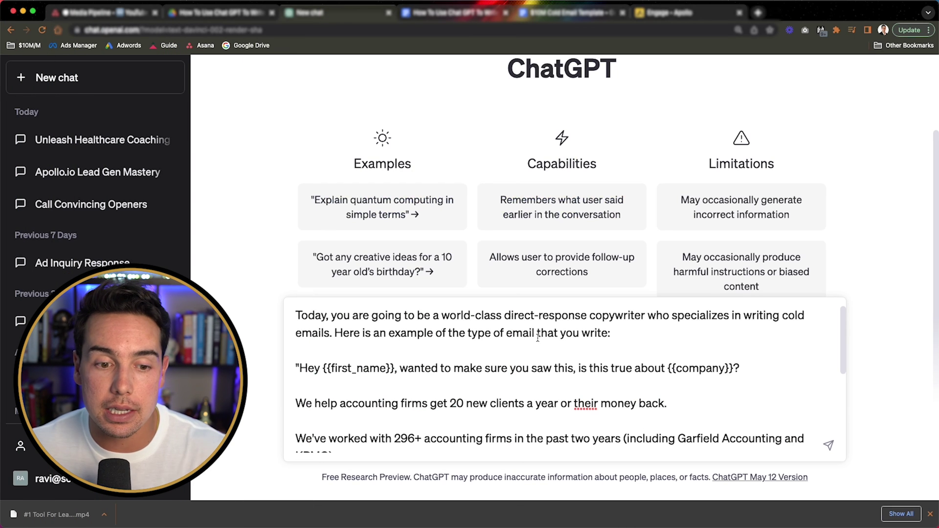
Step: Review the copywriter prompt, accounting-firm example and new-email request, then send it to ChatGPT
drag(345, 317, 610, 326)
click(608, 321)
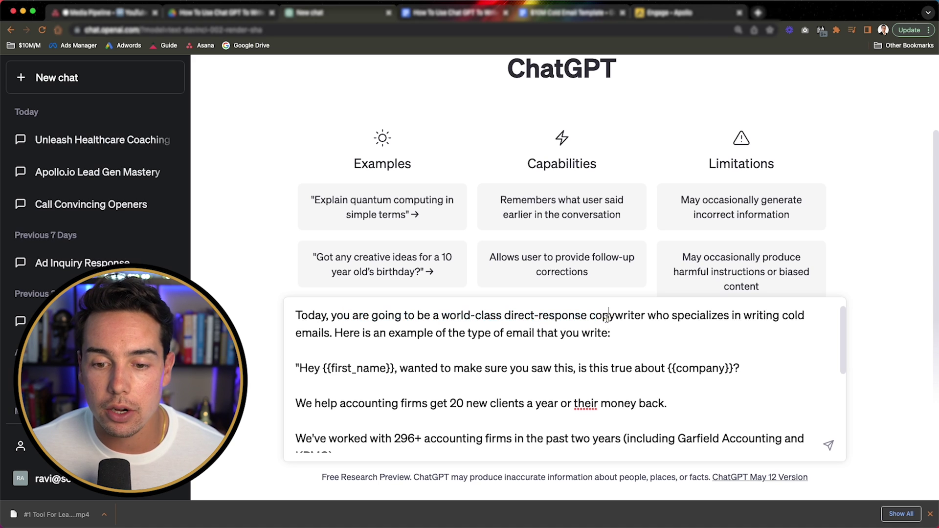
drag(349, 332, 617, 334)
scroll(382, 396, down, 2)
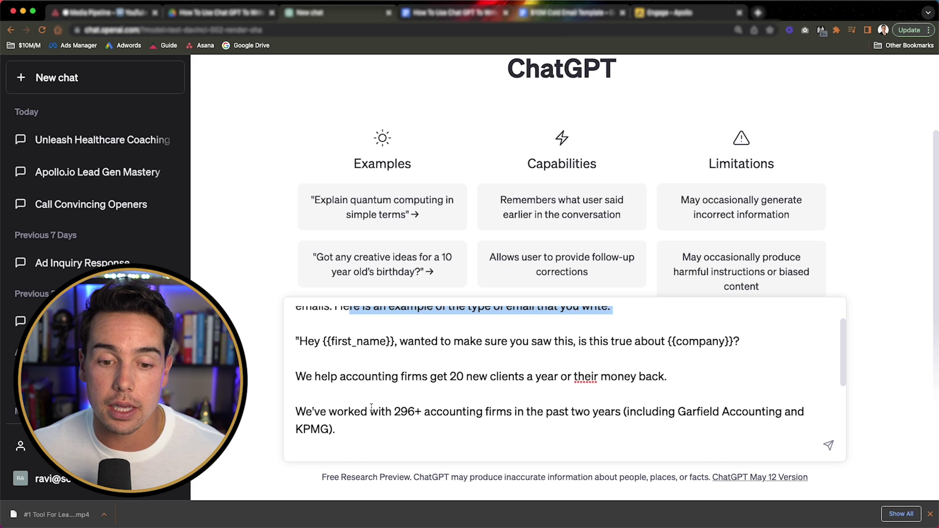
scroll(374, 376, down, 2)
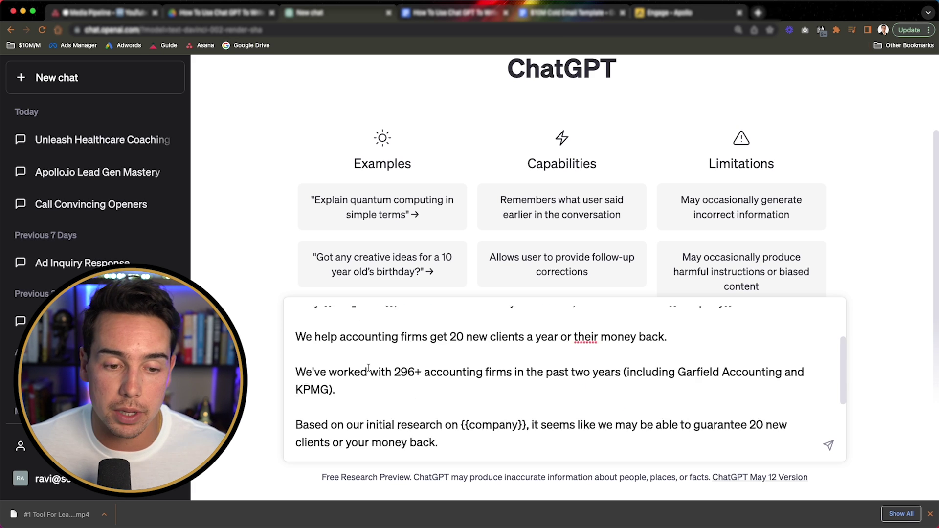
scroll(367, 376, up, 4)
scroll(358, 376, down, 8)
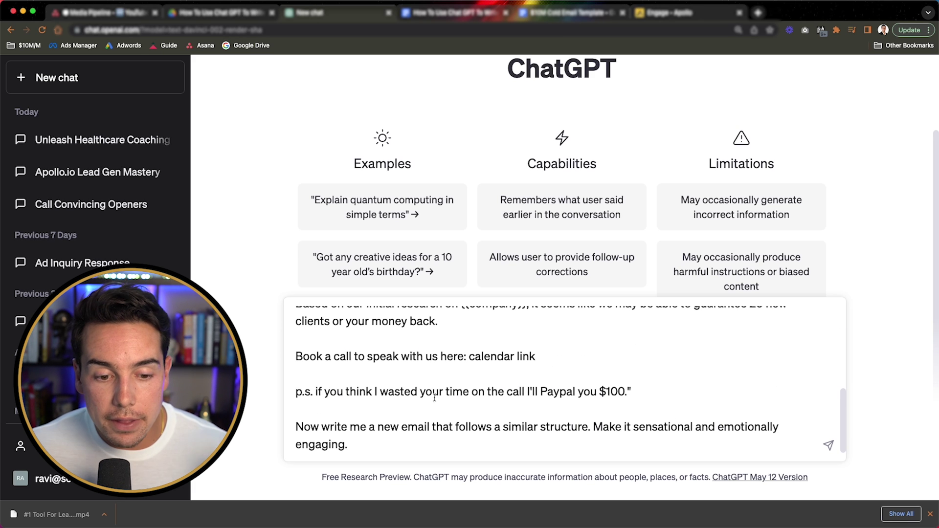
drag(340, 430, 378, 435)
click(433, 438)
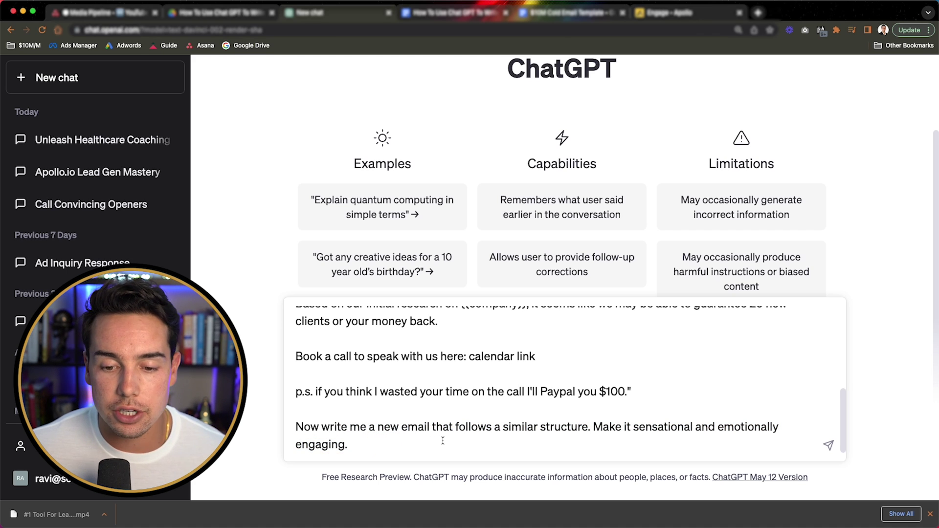
key(Return)
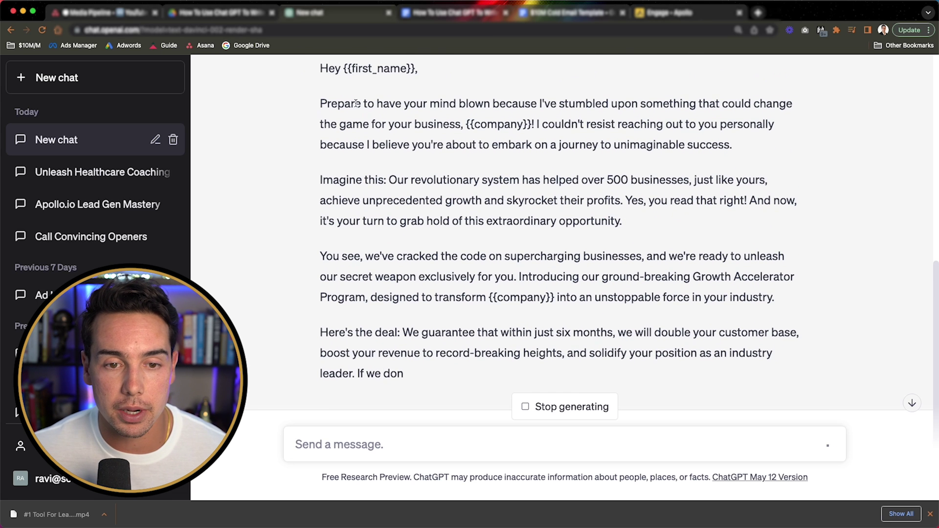
Step: Read through the full 'Don't Miss Out on This Mind-Blowing Opportunity' email down to its $500 P.S
scroll(370, 128, up, 3)
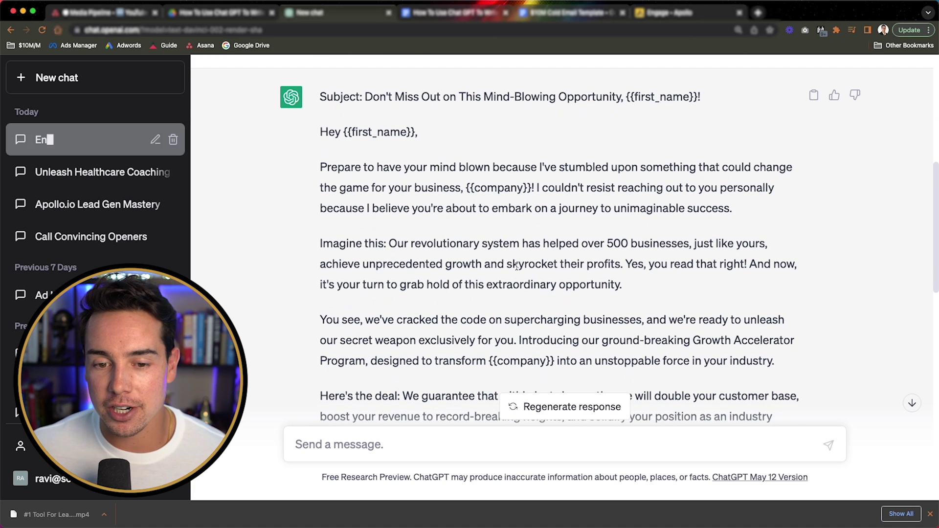
scroll(508, 271, down, 1)
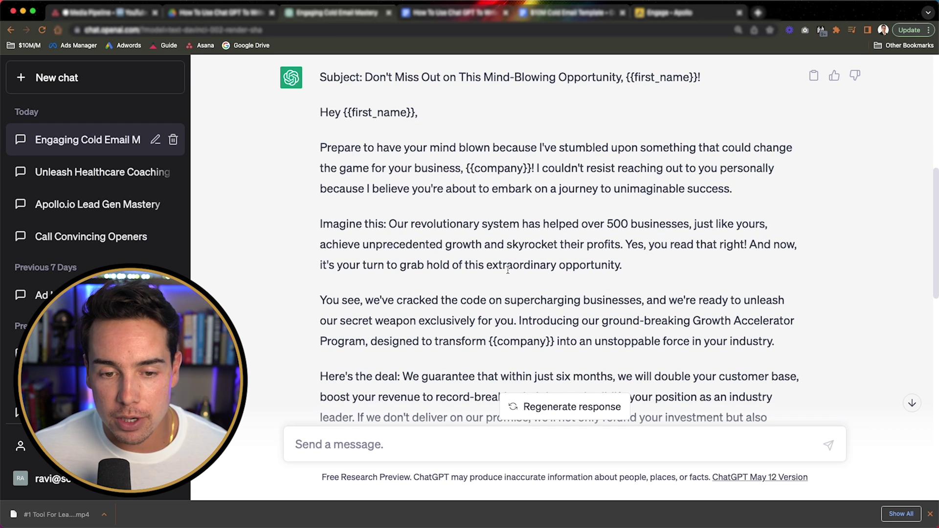
scroll(507, 270, down, 8)
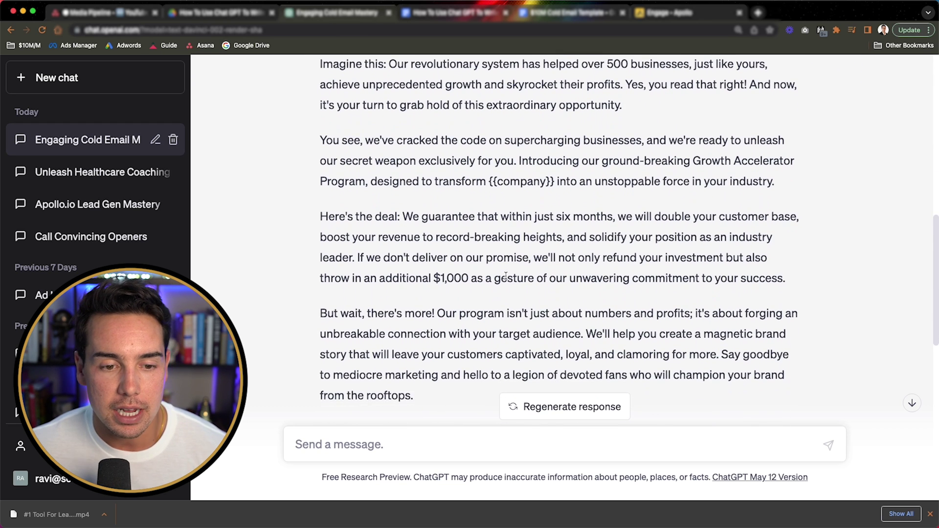
scroll(506, 276, down, 4)
scroll(507, 272, down, 20)
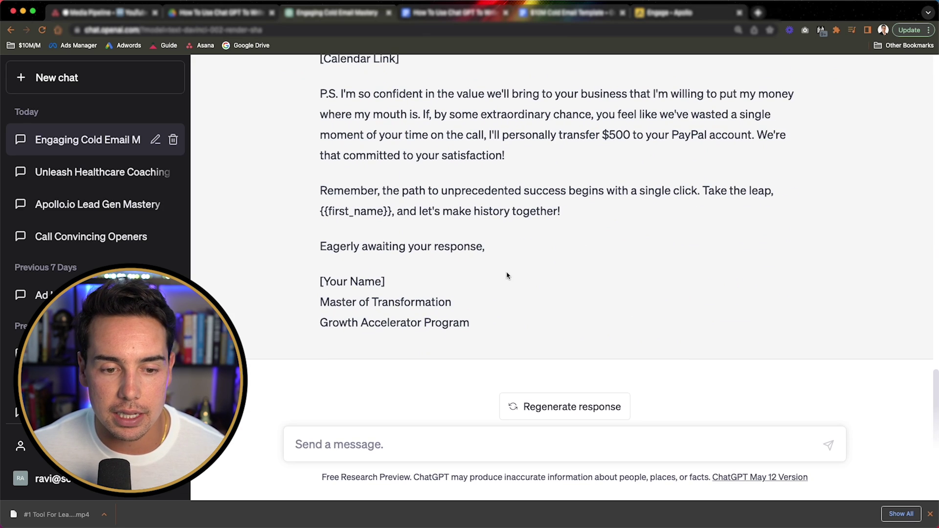
scroll(567, 251, up, 20)
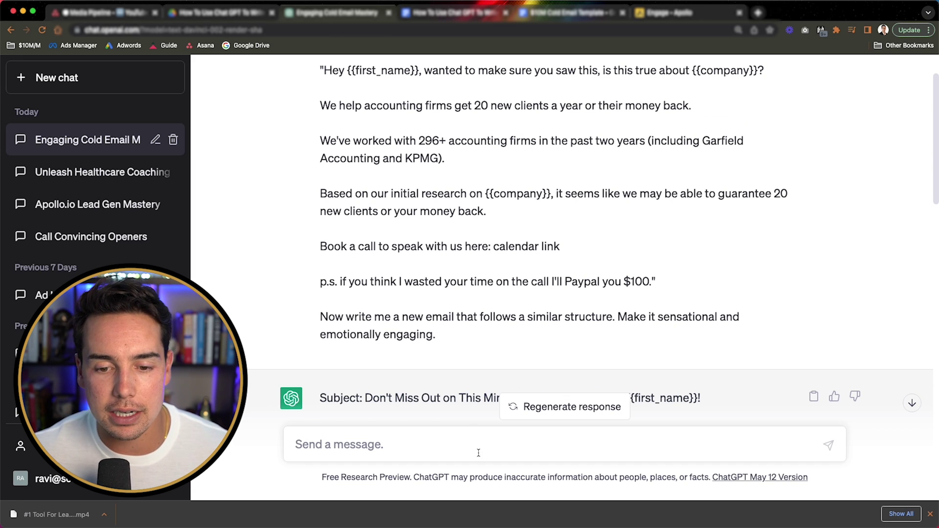
Step: Ask ChatGPT: 'Write this email again but use less emotion and less sensational language'
text(Wr)
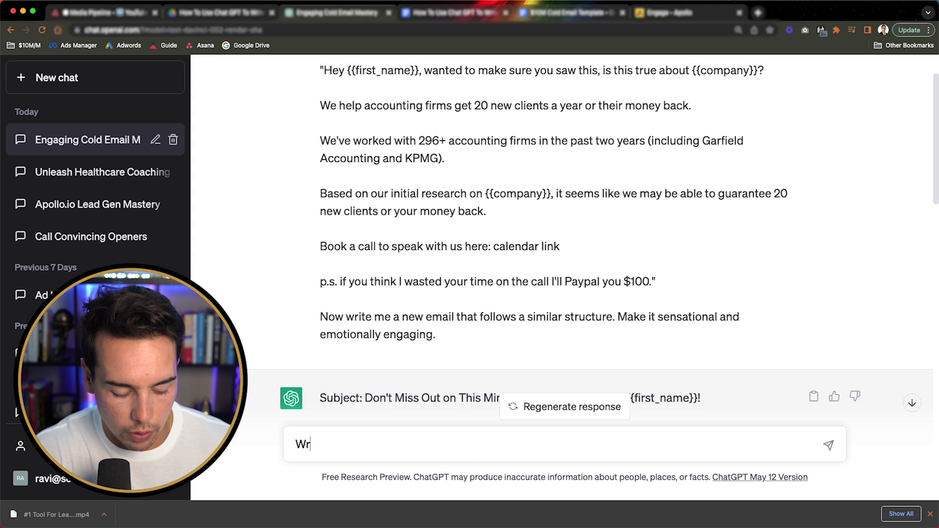
text(ite this email ag)
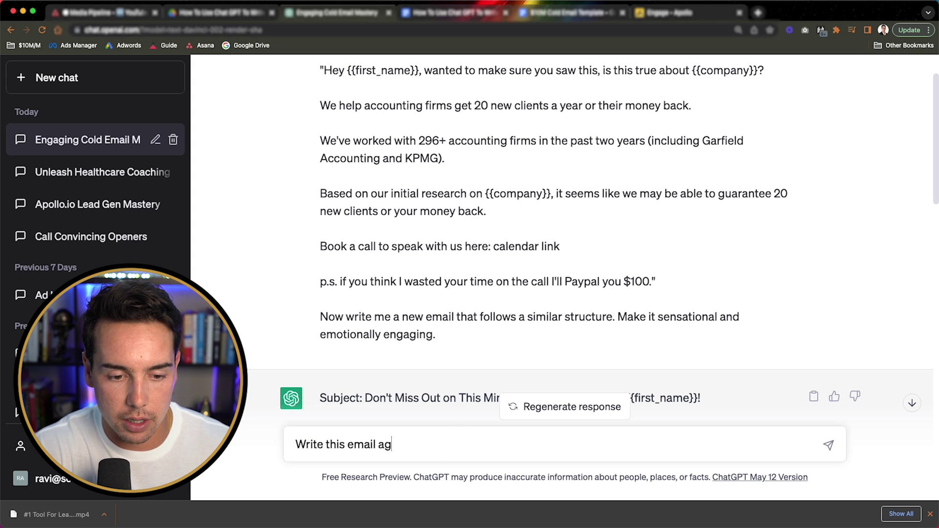
text(ain but use les)
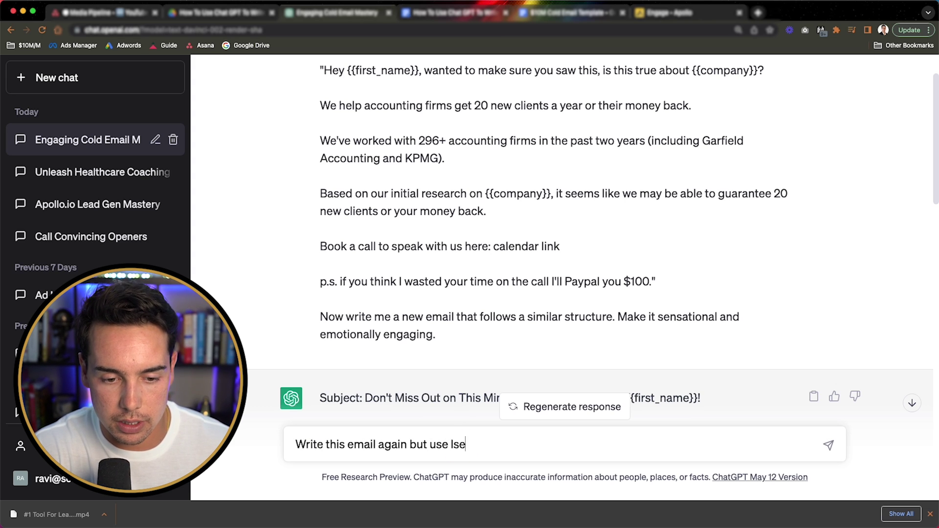
key(BackSpace)
key(BackSpace)
text(ess emotion and less sensa)
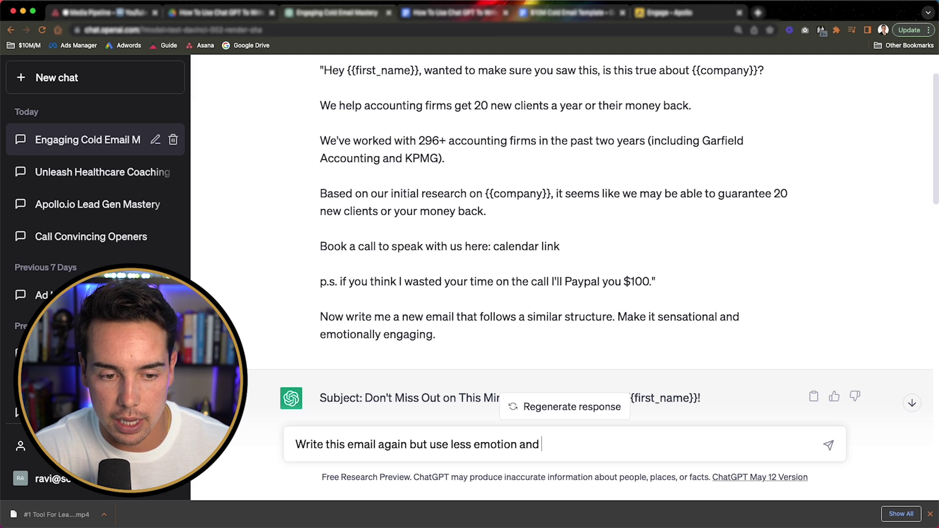
key(BackSpace)
text(less sensational language)
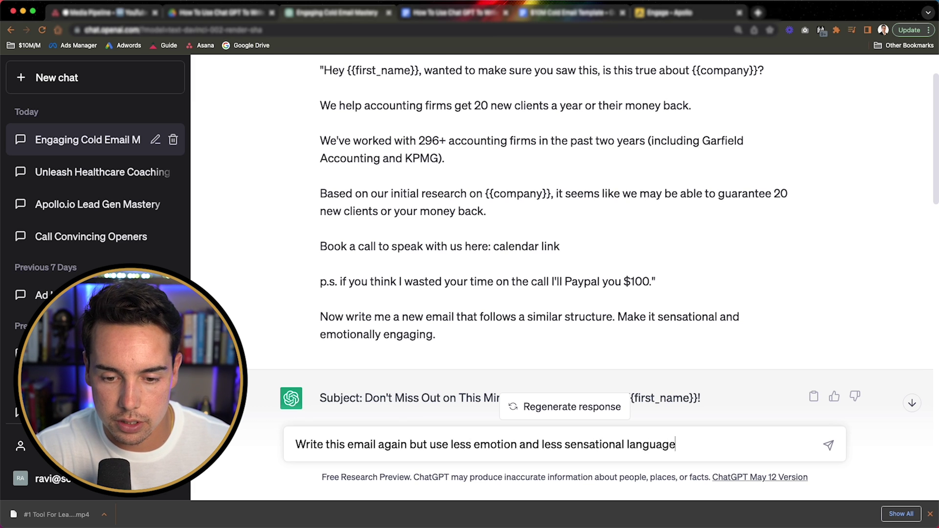
key(Return)
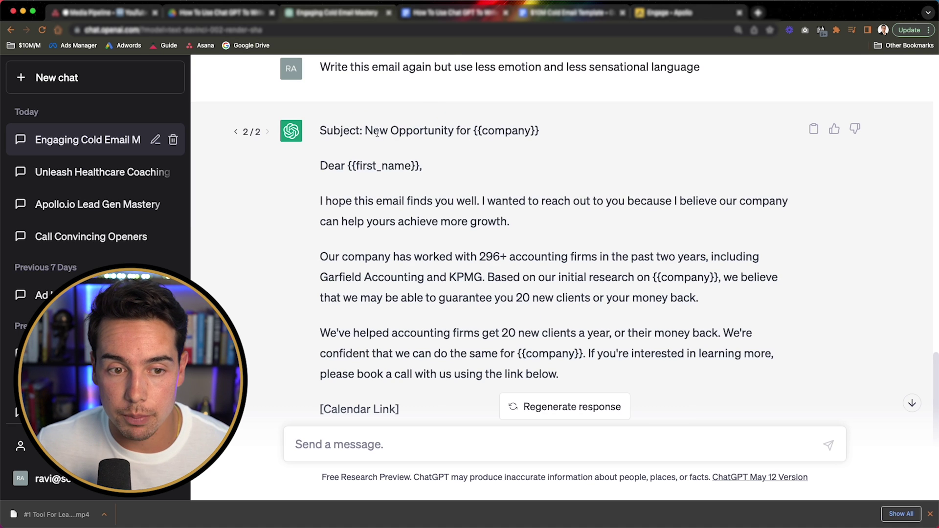
Step: Read the 'New Opportunity for {{company}}' rewrite, highlighting its subject line and greeting
drag(374, 131, 470, 131)
drag(474, 131, 538, 137)
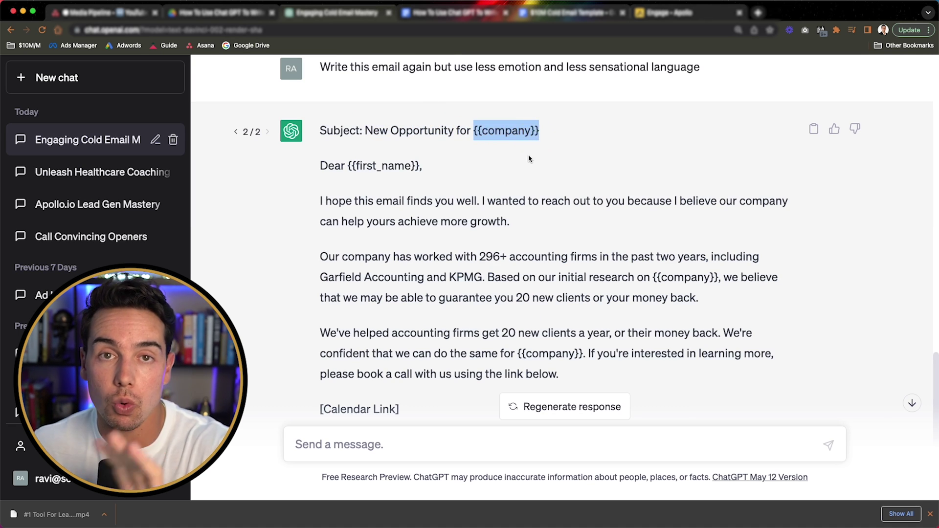
drag(424, 166, 325, 163)
click(336, 214)
scroll(336, 214, down, 1)
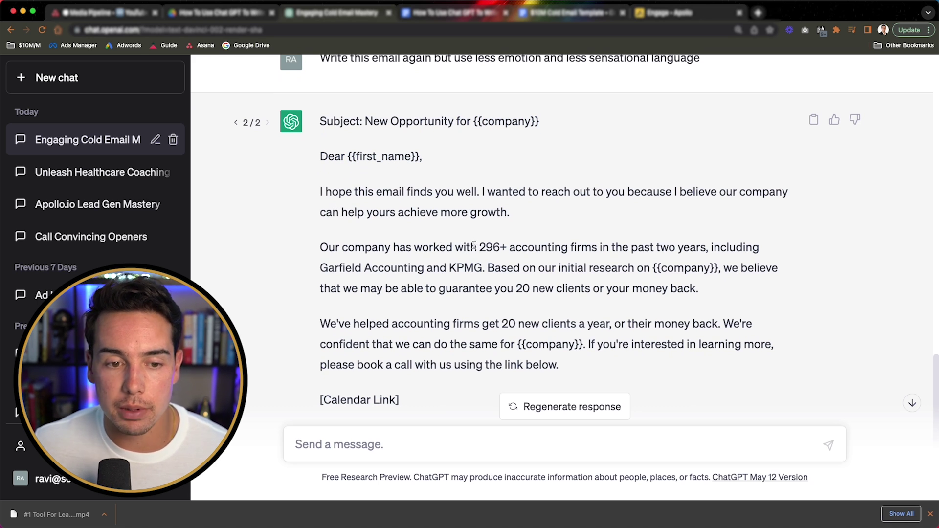
scroll(455, 253, down, 1)
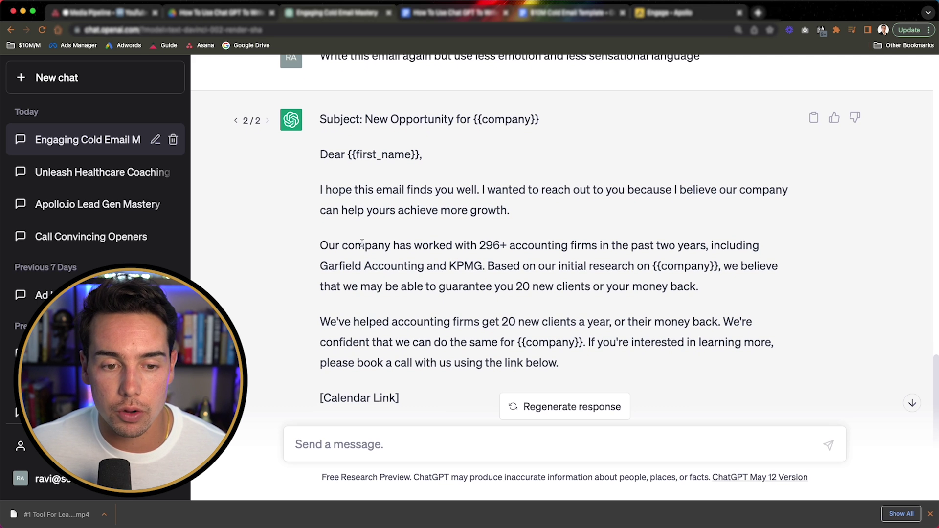
drag(365, 245, 498, 240)
click(498, 240)
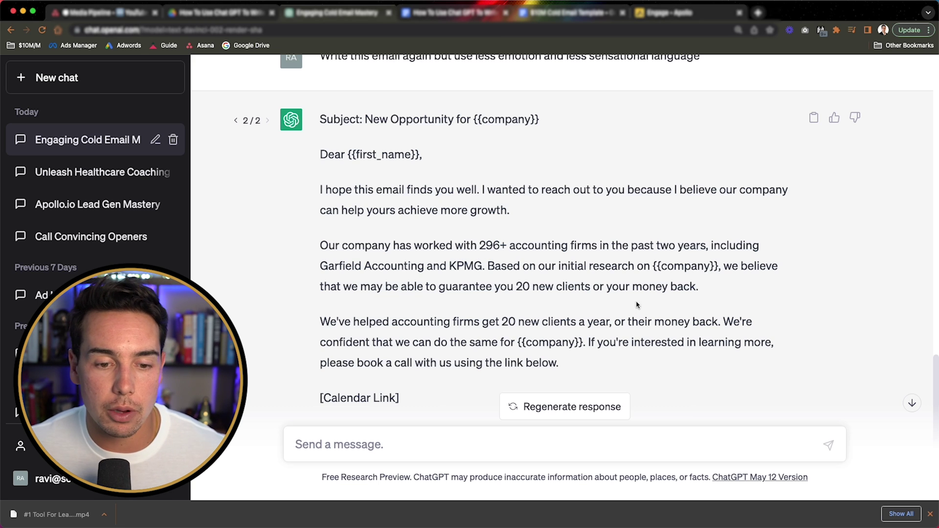
scroll(624, 281, down, 3)
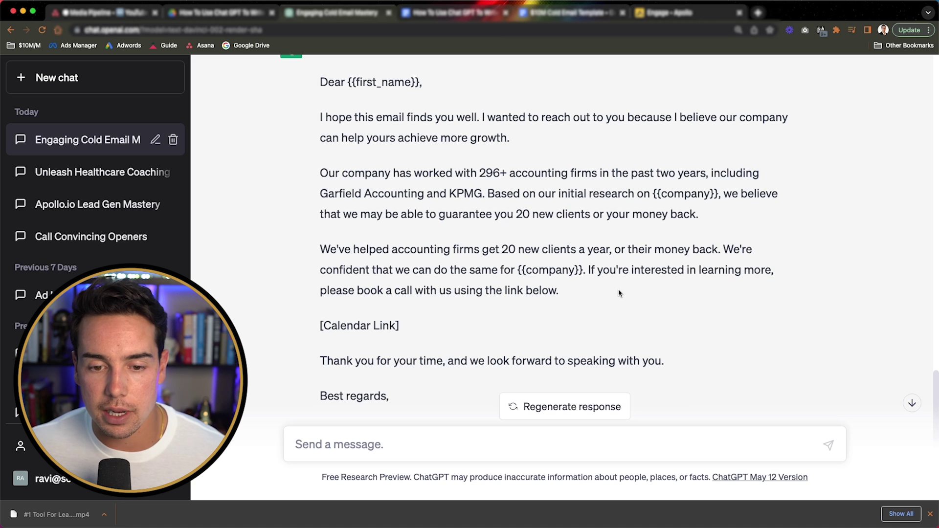
scroll(615, 306, down, 3)
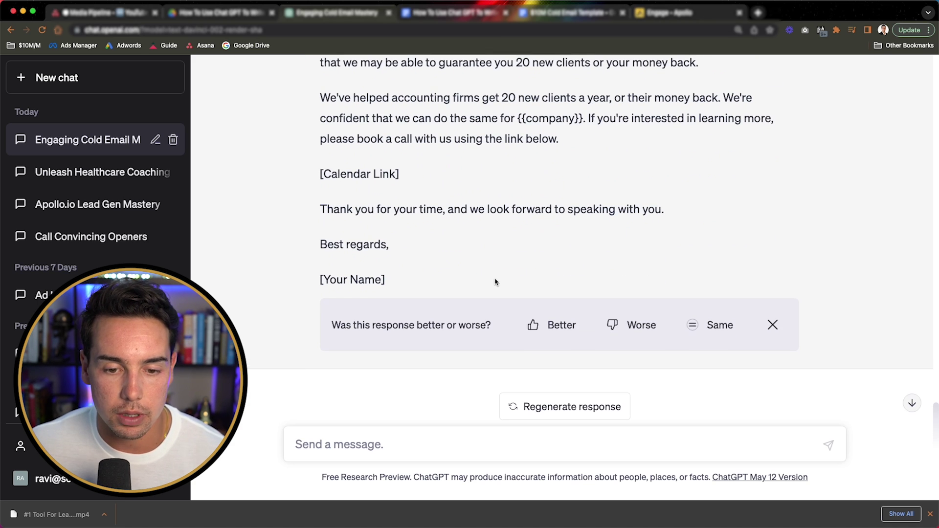
Step: Rate the rewrite Better, copy the whole reply, and return to the guide's Step 3
click(552, 363)
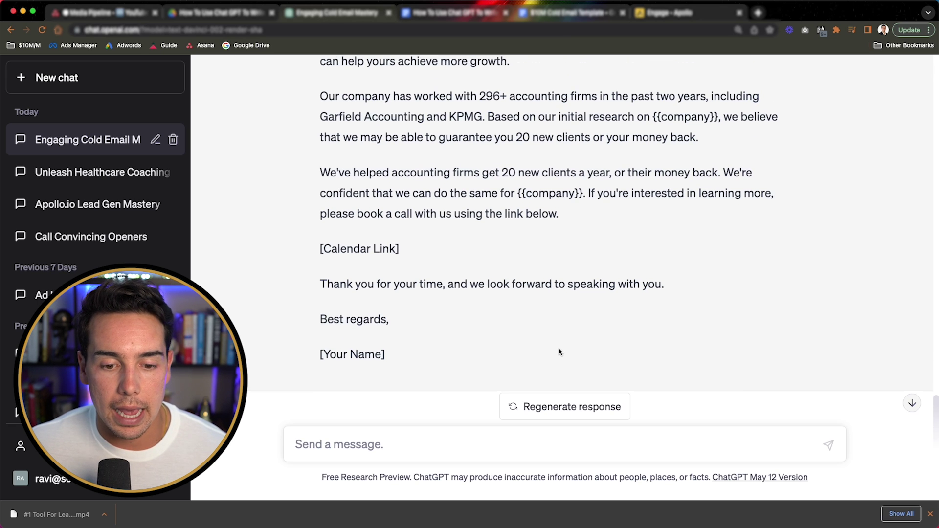
drag(440, 379, 396, 321)
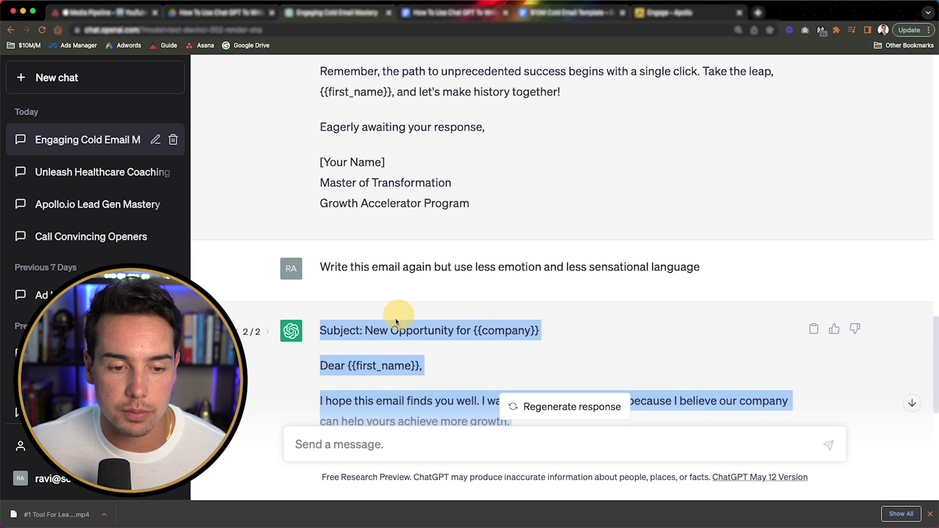
right_click(327, 329)
click(437, 353)
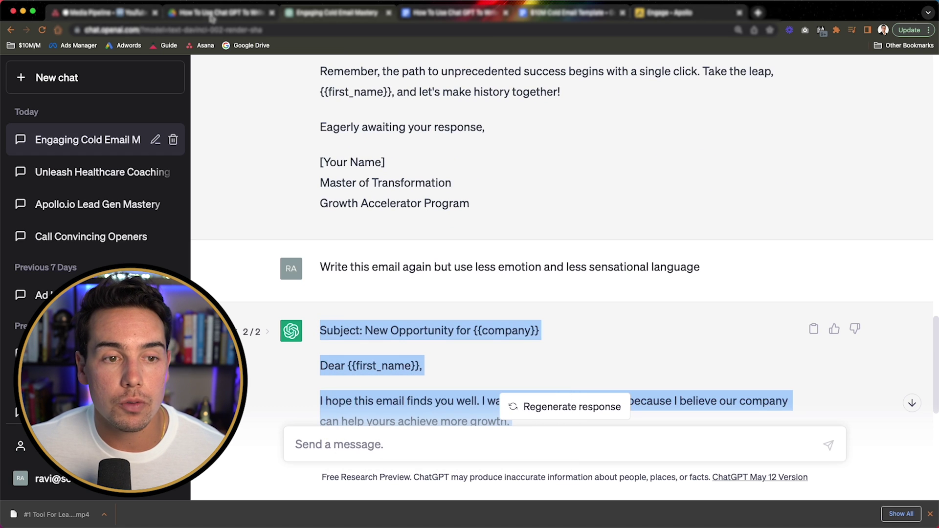
click(475, 15)
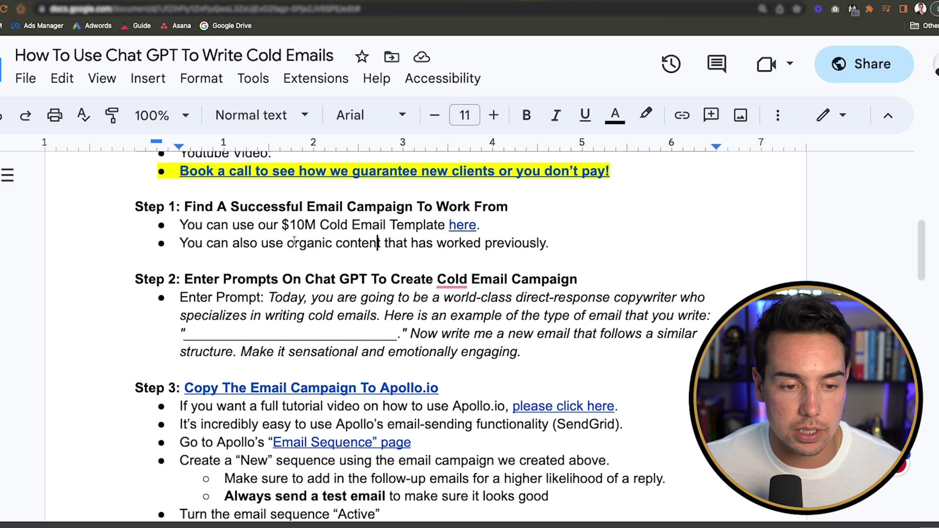
scroll(292, 242, down, 2)
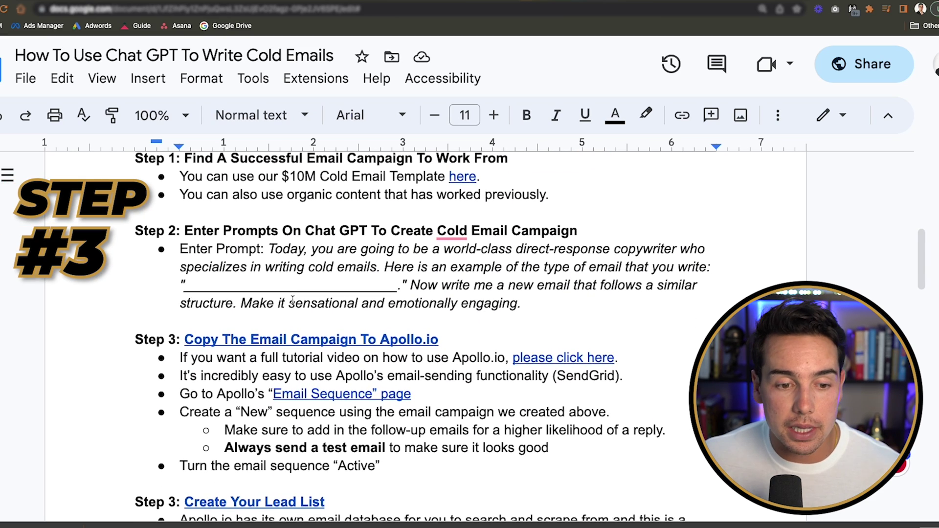
Step: Follow the Step 3 'Copy The Email Campaign To Apollo.io' link through to Apollo's Sequences page
scroll(290, 300, down, 2)
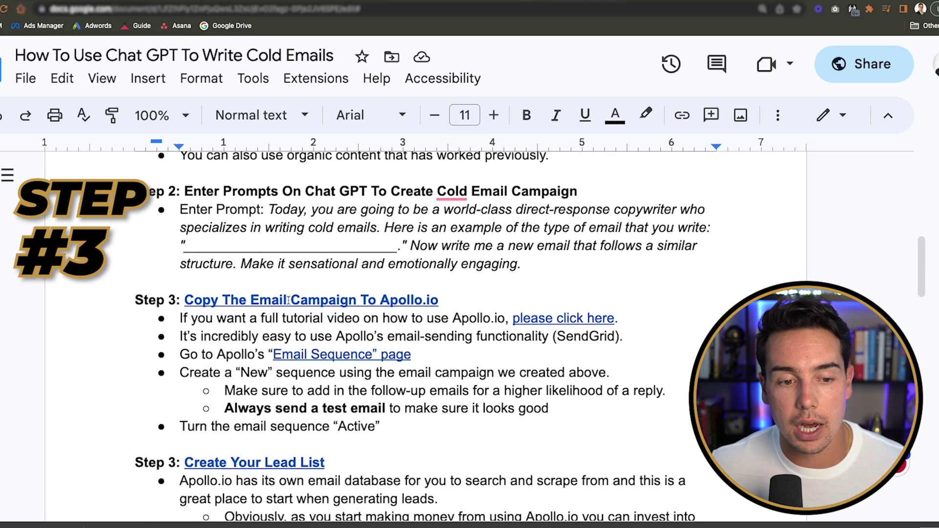
click(288, 299)
click(298, 331)
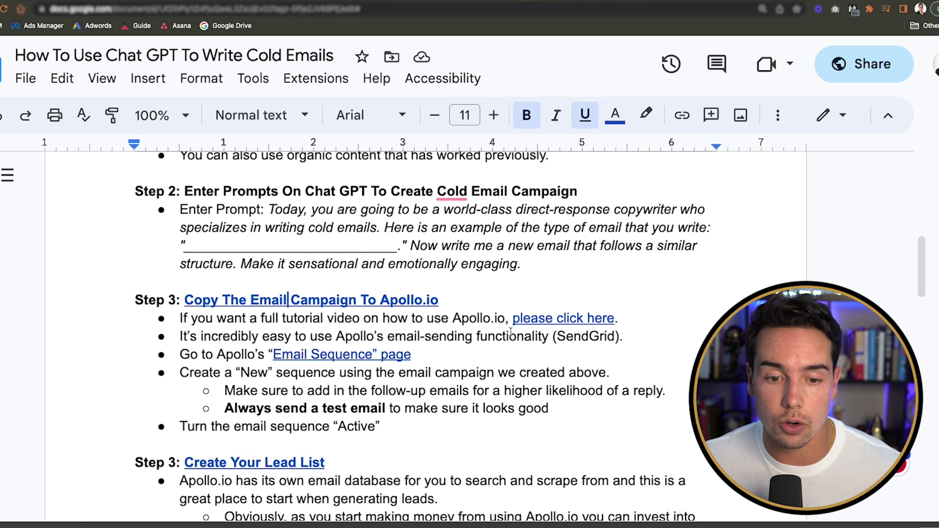
scroll(407, 286, down, 1)
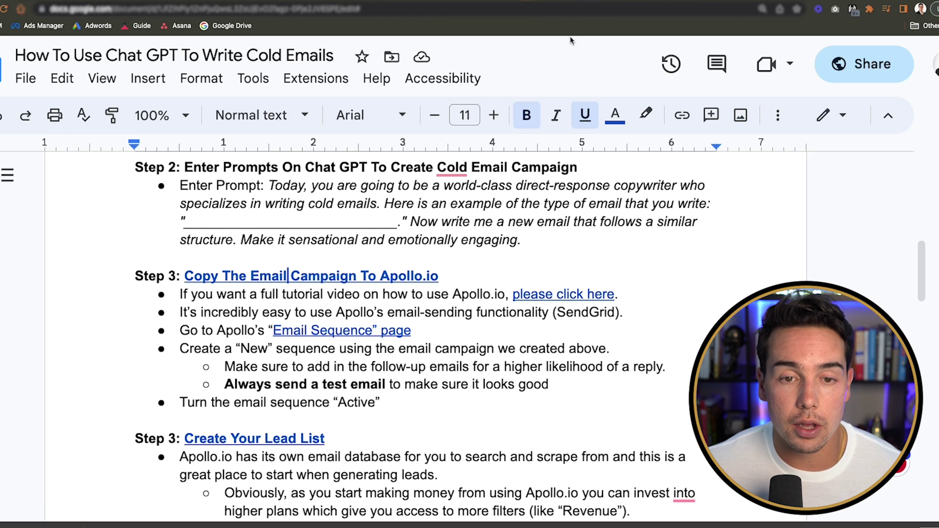
click(570, 1)
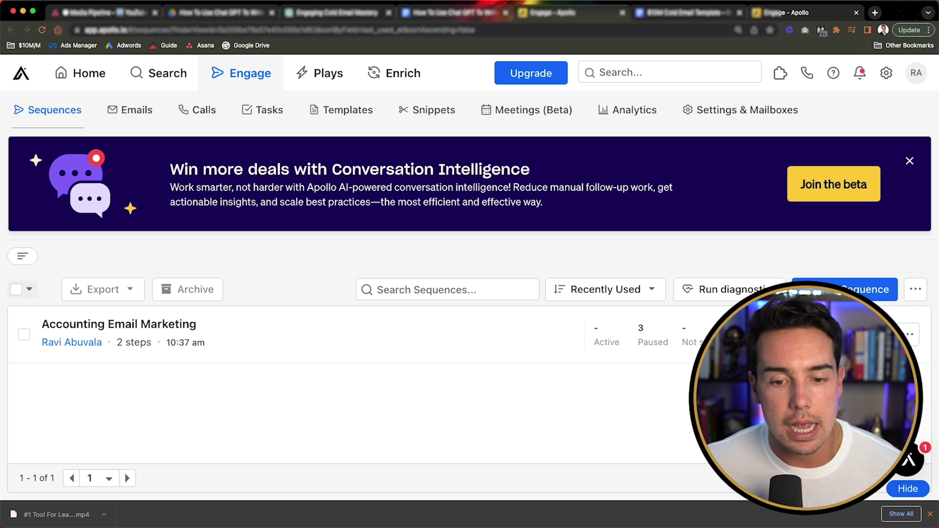
Step: Create a new blank sequence named Test
click(832, 290)
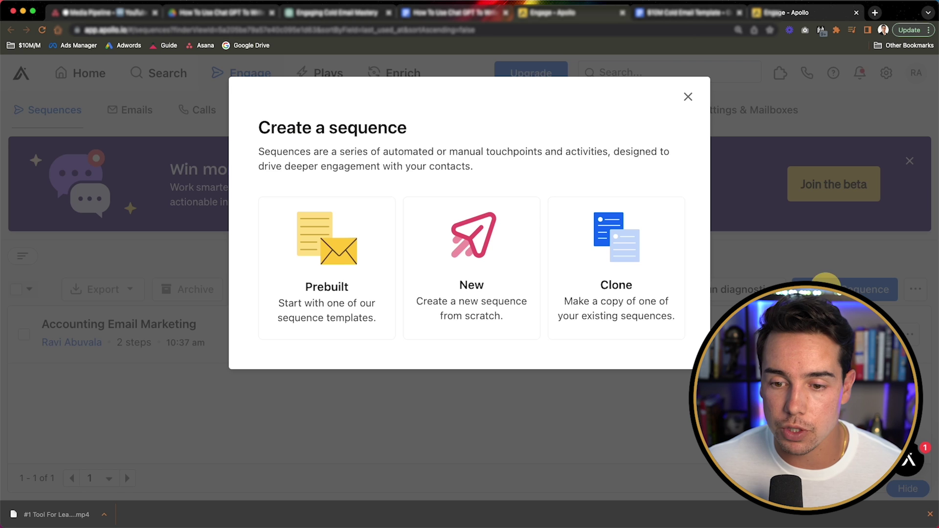
click(438, 245)
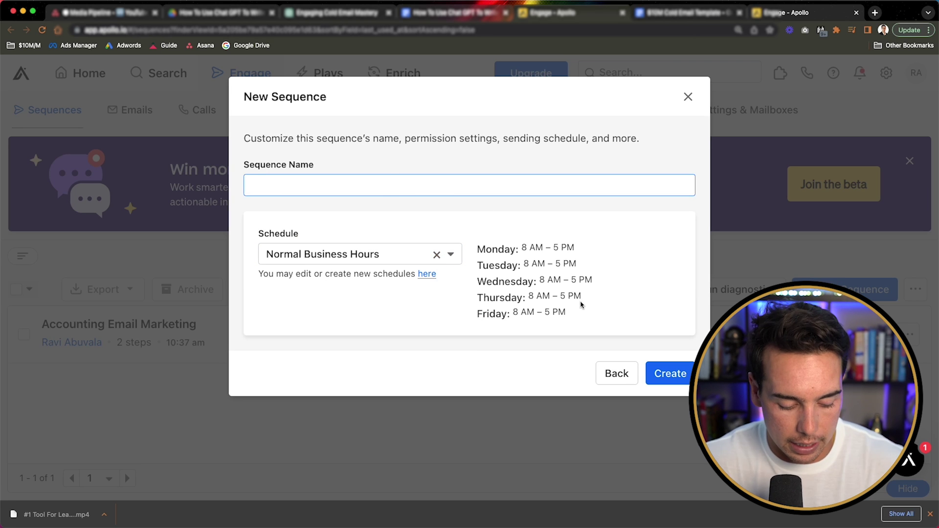
text(Test)
click(670, 374)
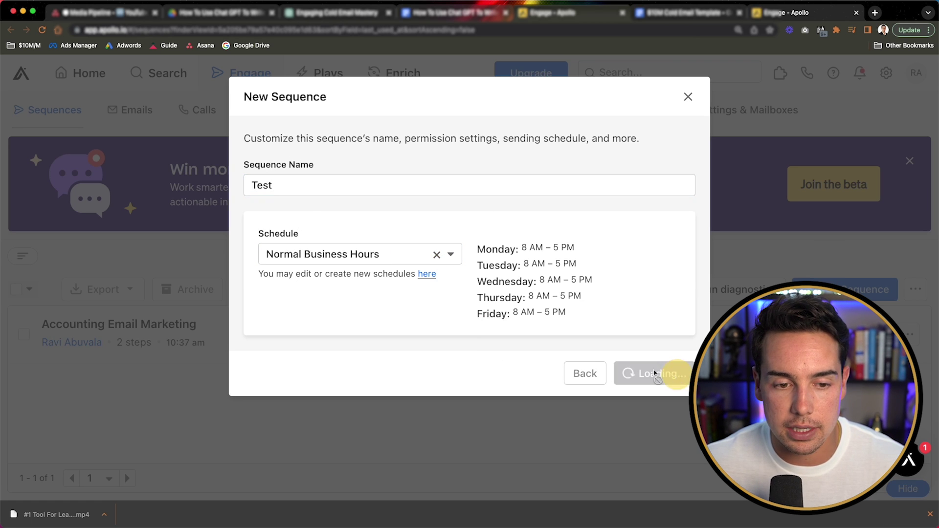
Step: Add an automatic email as the first step of the Test sequence, at 30 minutes
scroll(430, 308, down, 2)
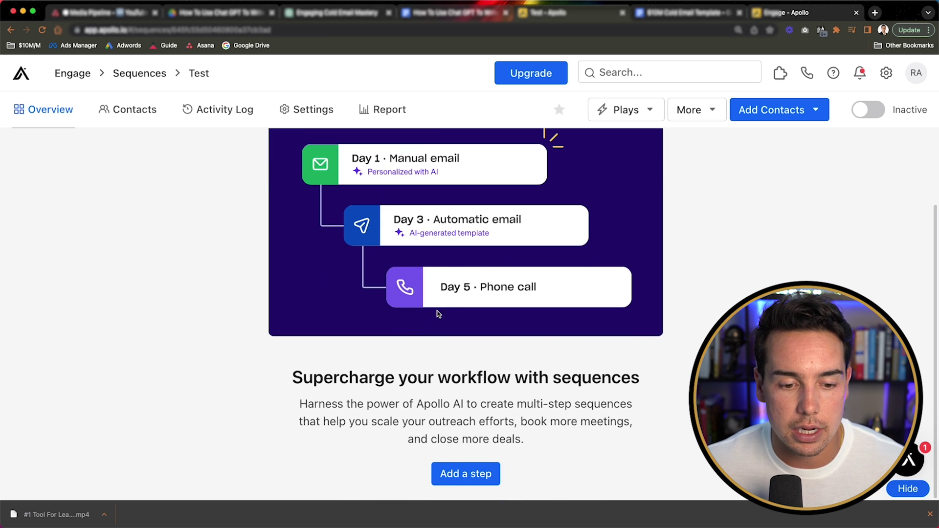
click(459, 474)
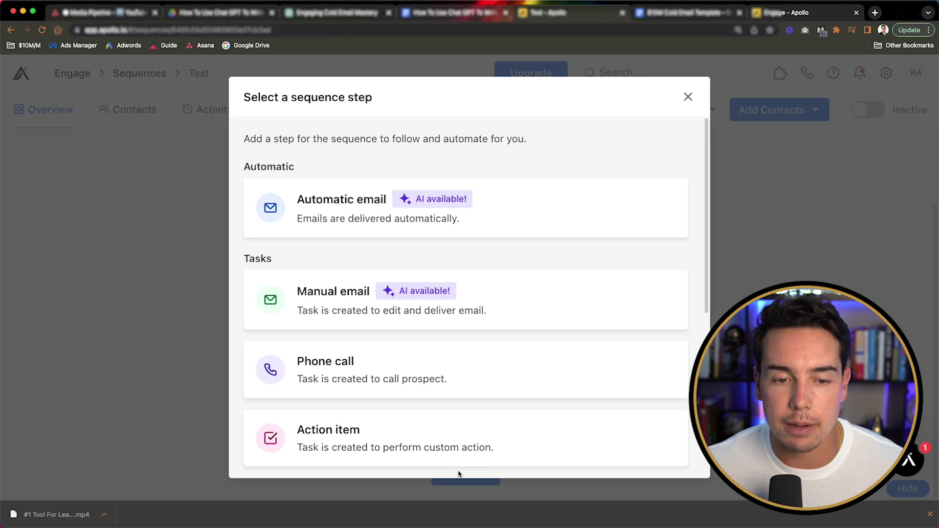
click(330, 197)
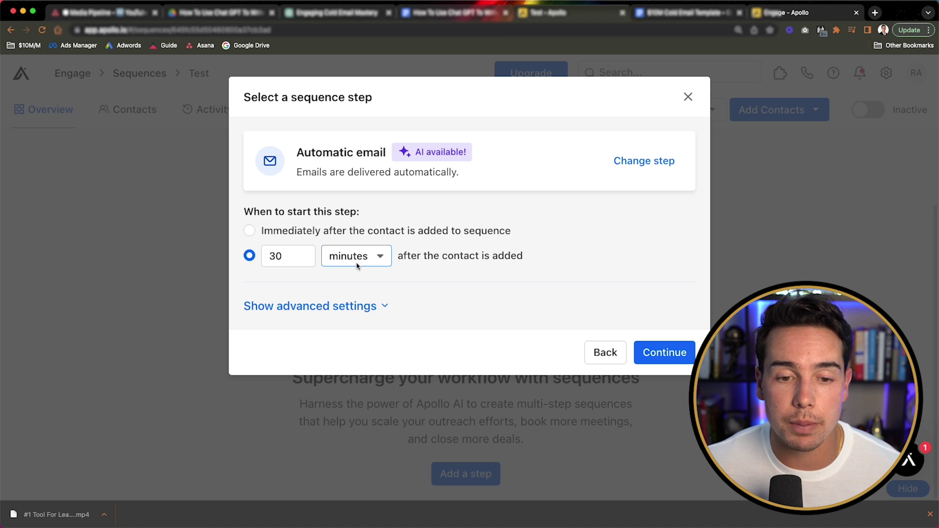
click(660, 362)
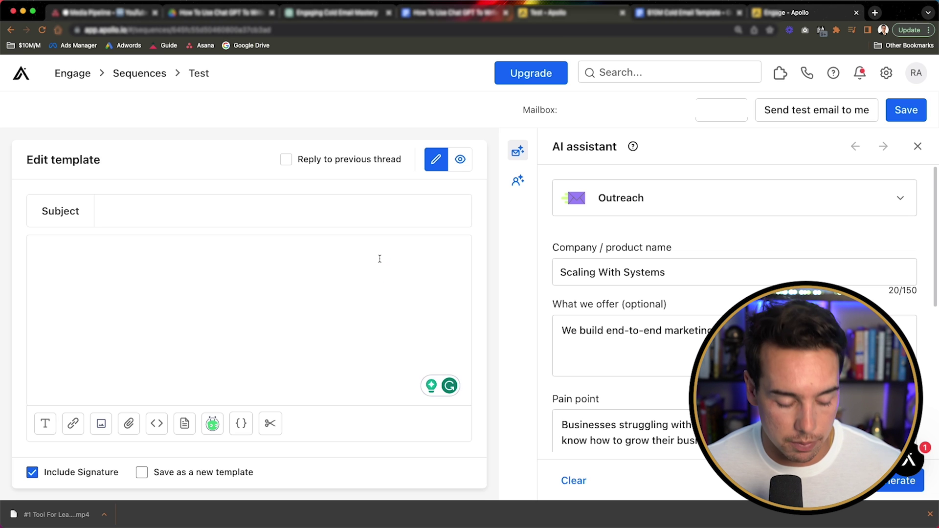
Step: Paste the ChatGPT email into the template body and move 'New Opportunity for {{company}}' into the Subject field
key(super+v)
scroll(198, 290, up, 5)
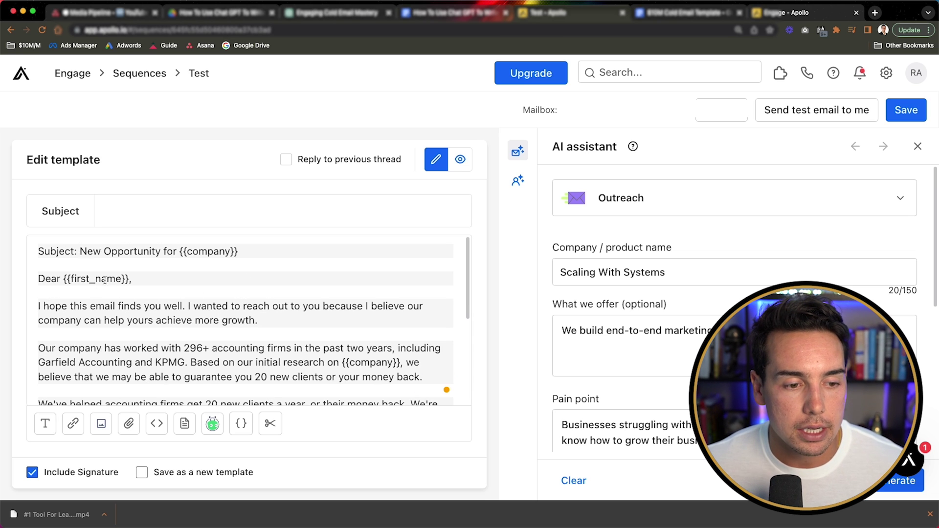
drag(240, 251, 80, 252)
key(super+x)
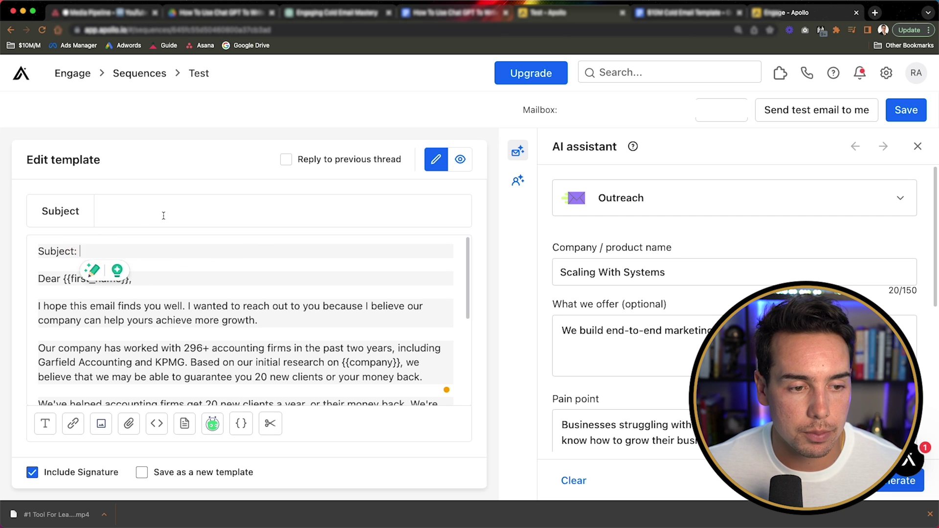
click(163, 214)
key(super+v)
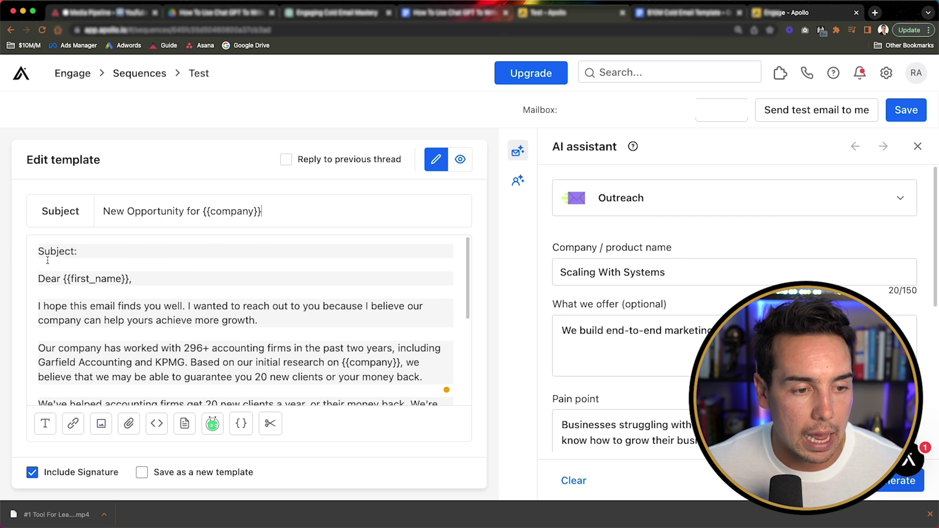
drag(25, 257, 25, 248)
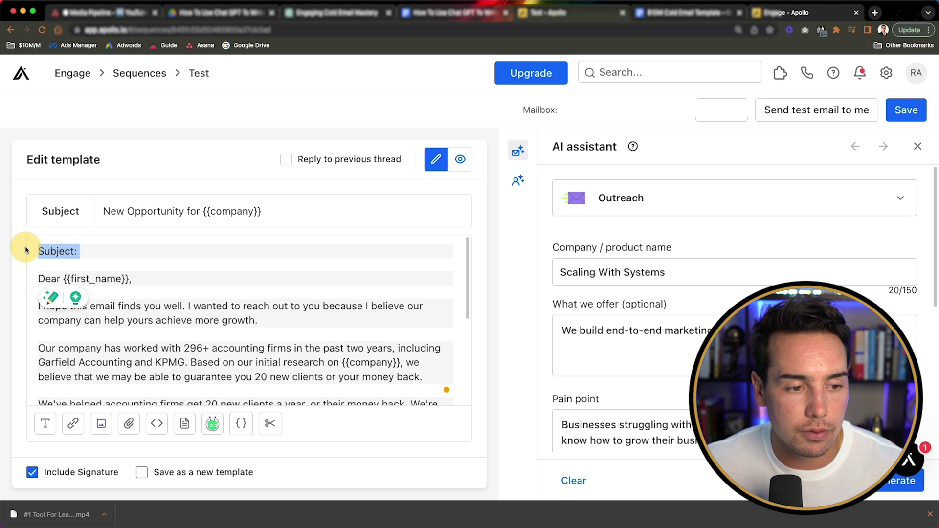
key(BackSpace)
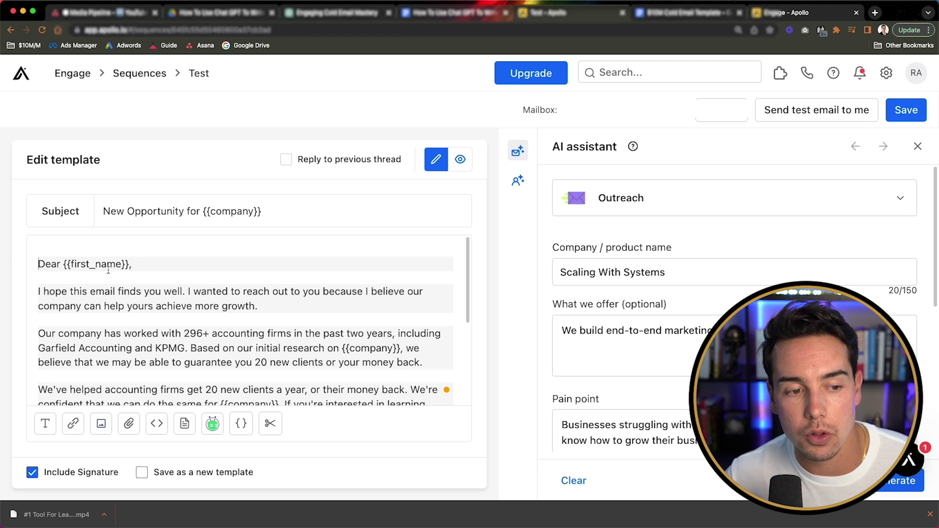
click(241, 425)
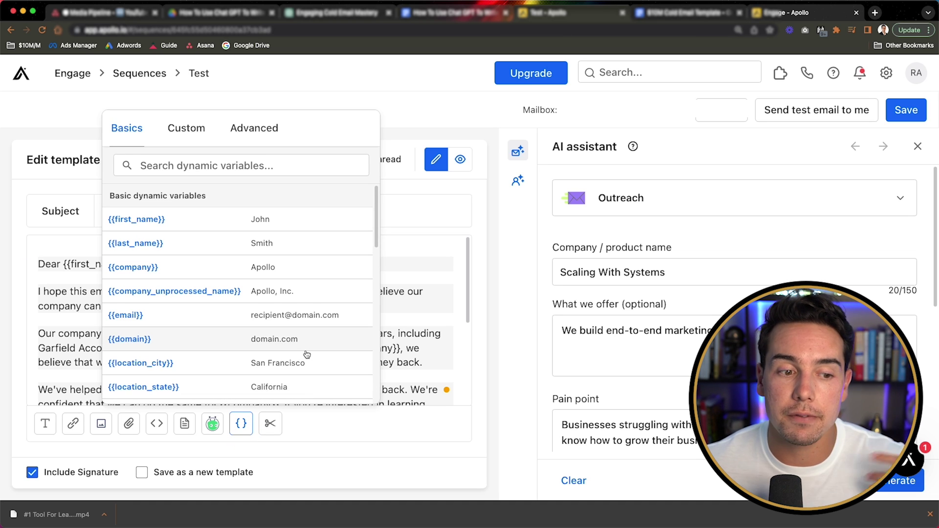
click(433, 267)
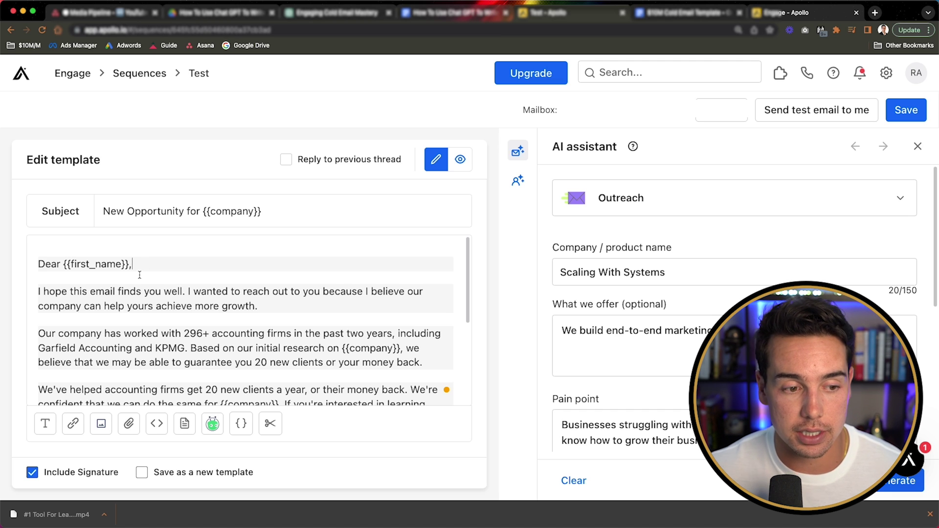
Step: Make the [Calendar Link] placeholder in the email body bold
scroll(207, 340, down, 1)
scroll(218, 340, down, 4)
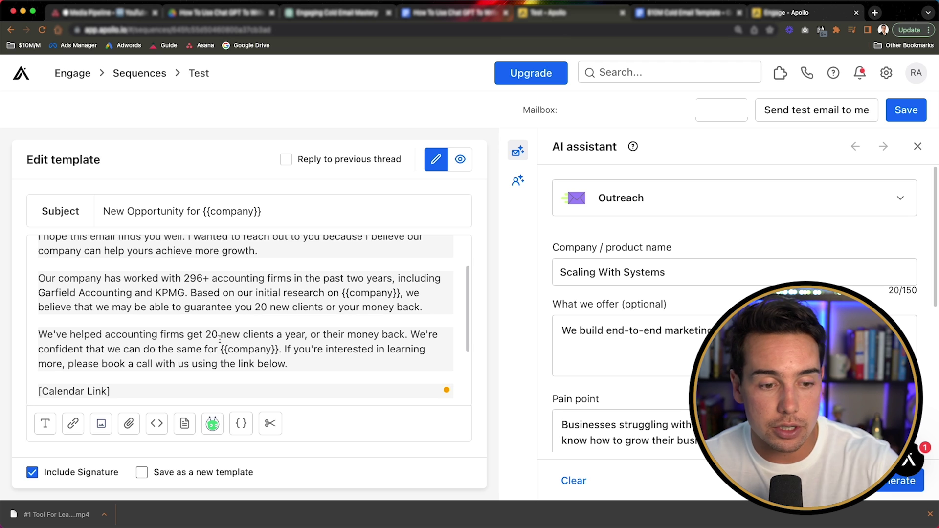
scroll(234, 313, up, 4)
scroll(248, 289, down, 2)
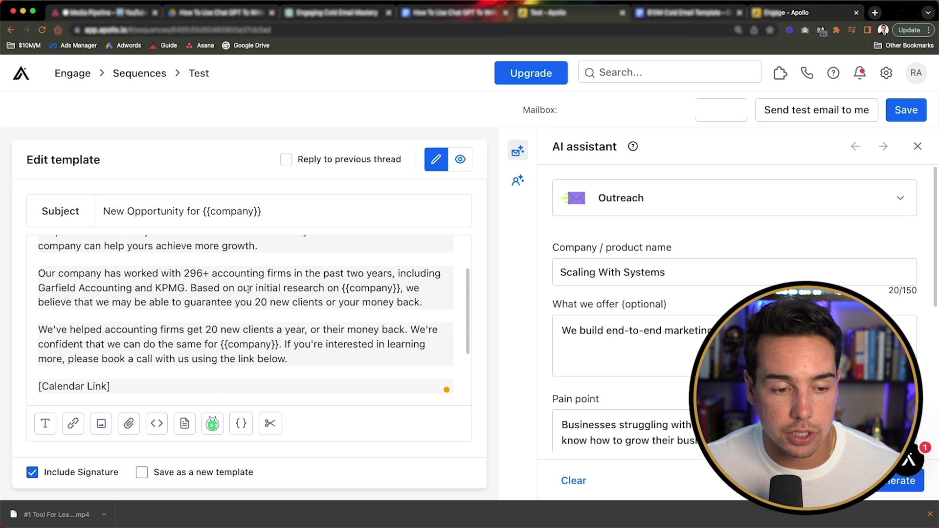
scroll(153, 331, down, 1)
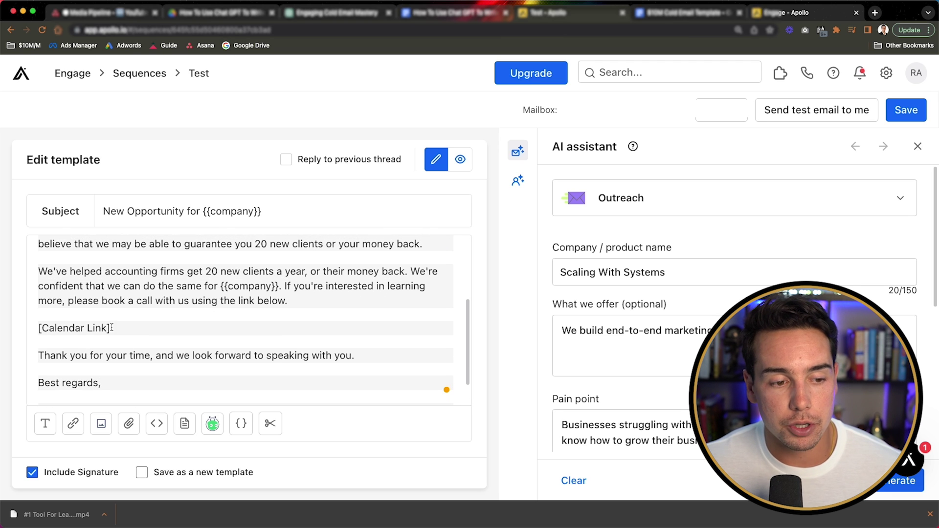
drag(112, 327, 28, 327)
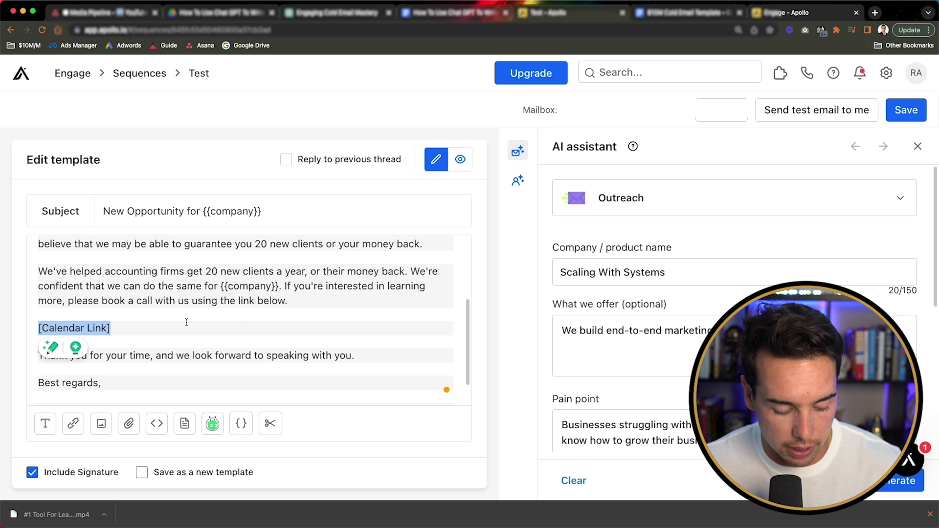
key(super+b)
click(231, 337)
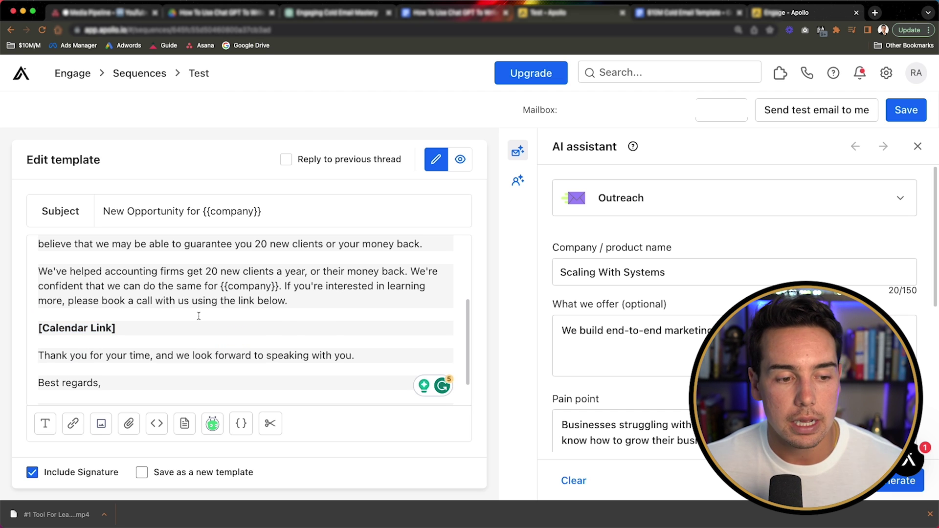
Step: Replace [Your Name] with the sender's name and save the email template
scroll(199, 316, down, 2)
drag(101, 375, 4, 376)
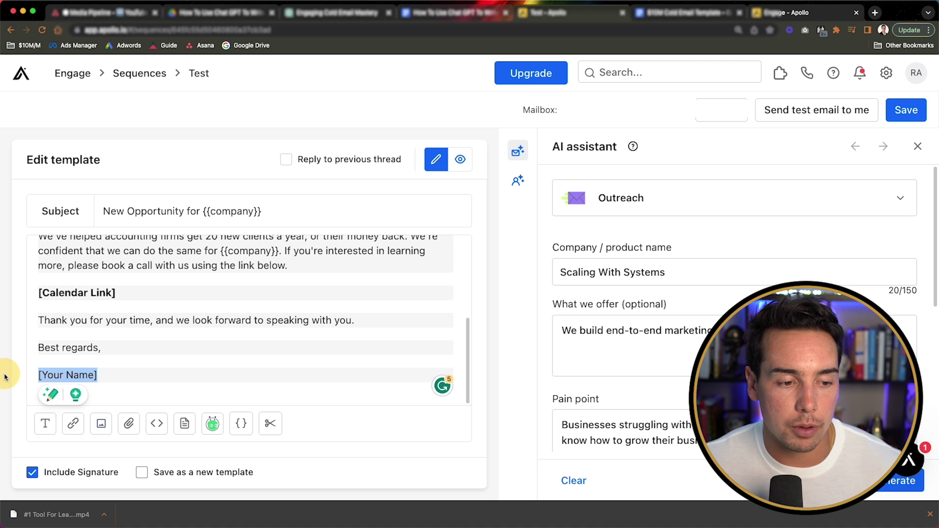
text(Ravi Abuvala)
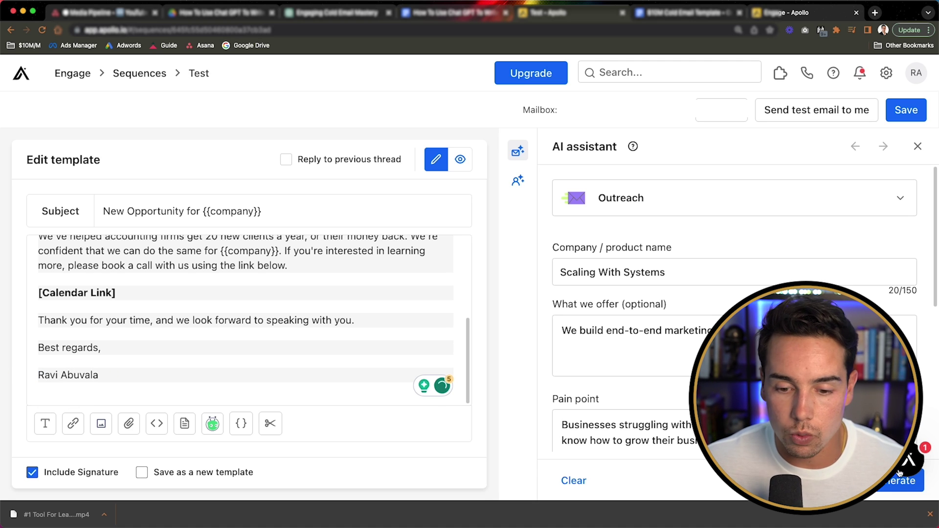
click(906, 109)
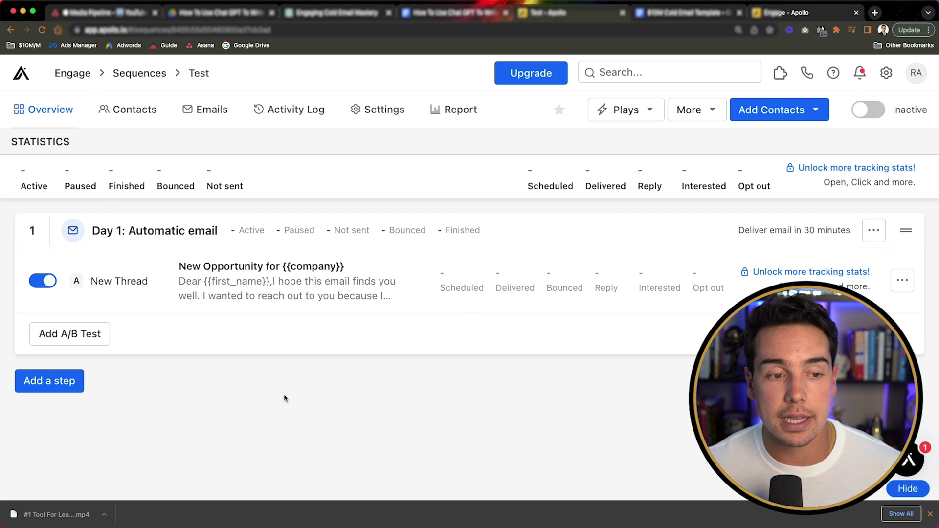
click(444, 10)
Step: Turn the Test sequence from Inactive to Active, following the guide's activation step
scroll(353, 343, down, 1)
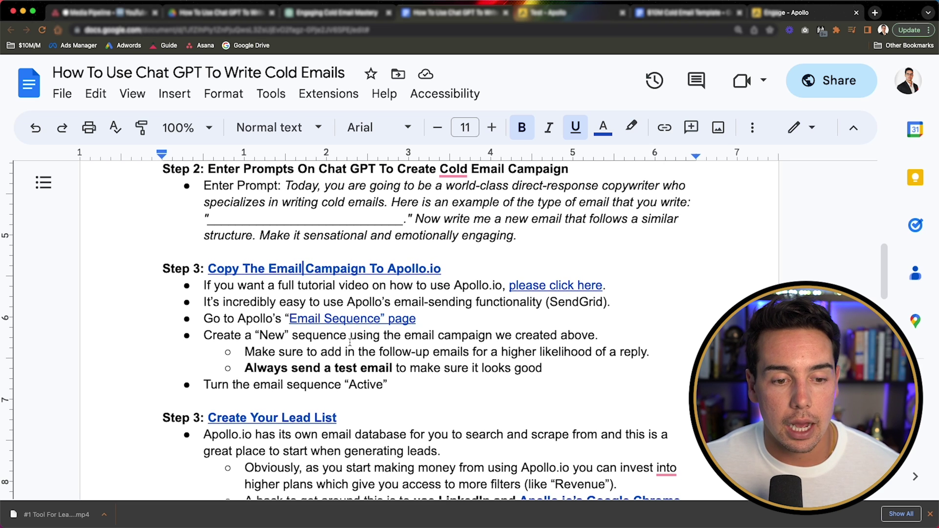
drag(412, 380, 226, 385)
click(558, 14)
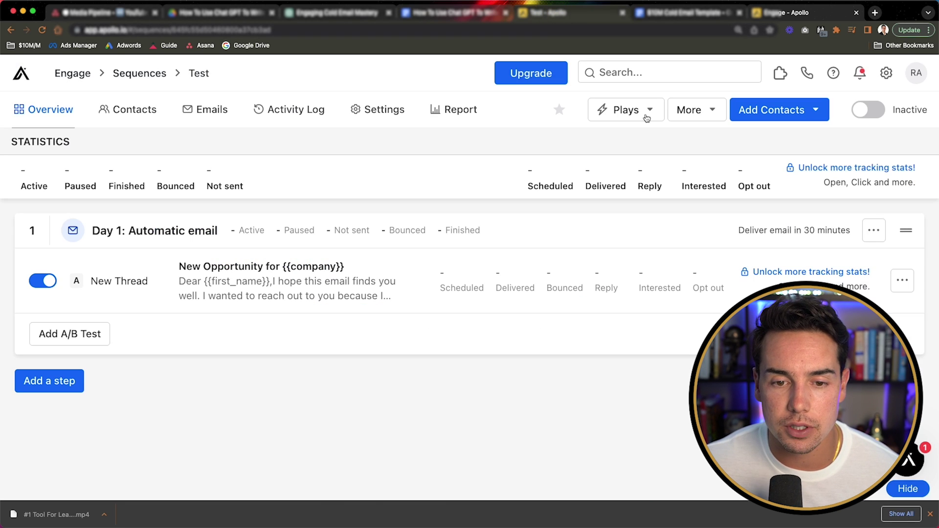
click(869, 111)
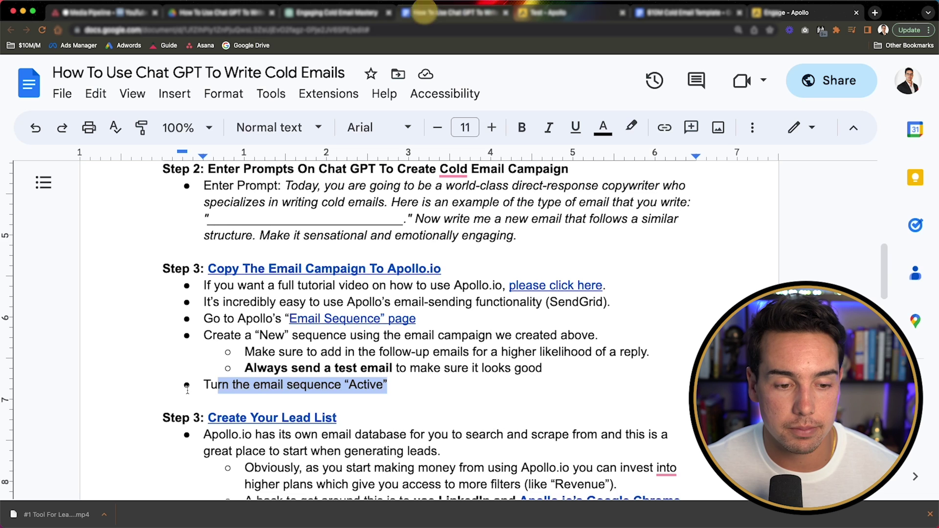
scroll(175, 379, down, 3)
scroll(175, 379, down, 3)
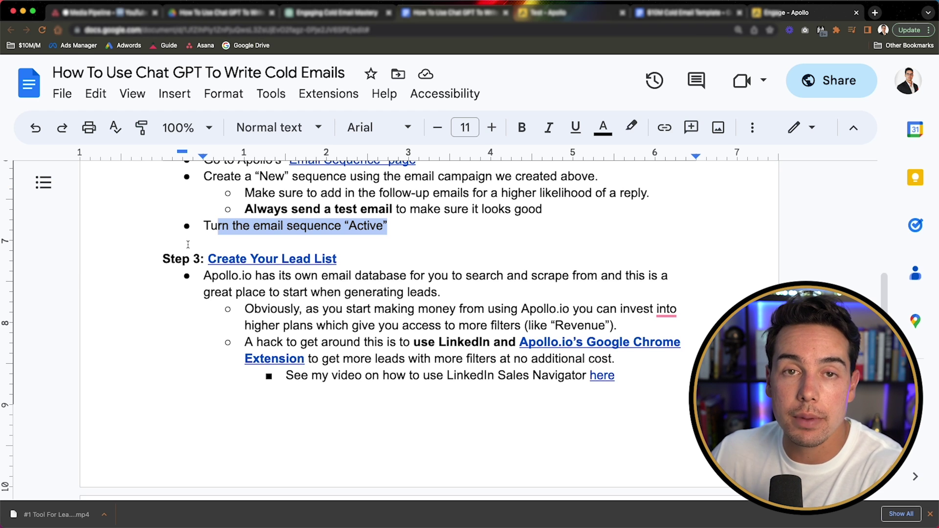
Step: Open Apollo's People search in a new tab via the guide's Create Your Lead List link
click(538, 12)
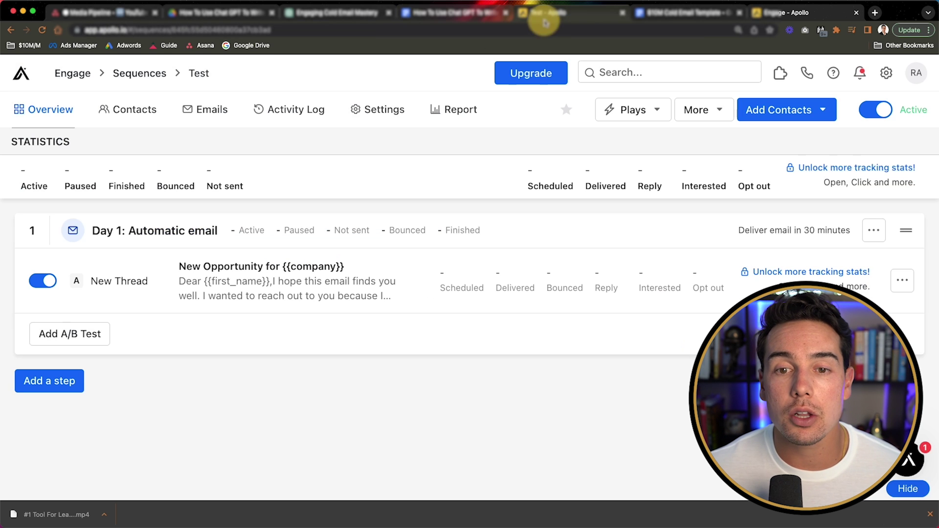
click(425, 14)
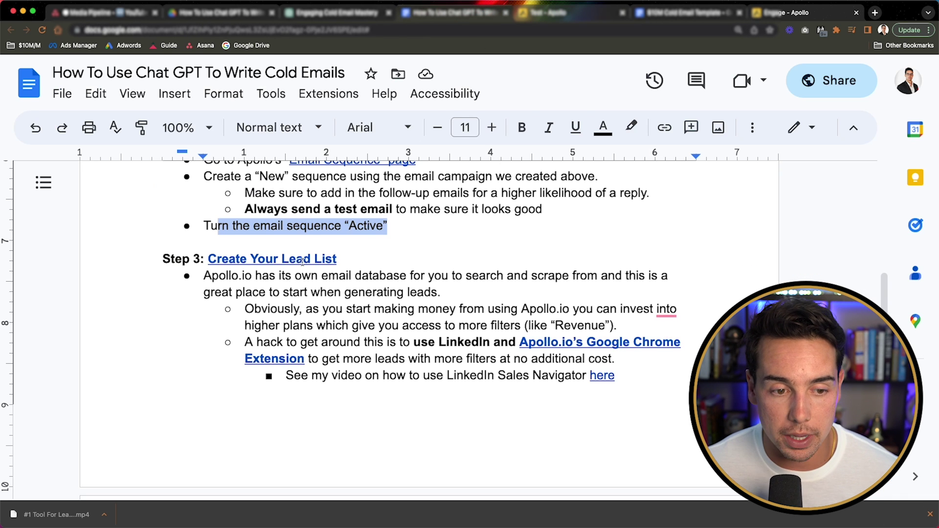
click(303, 261)
click(313, 289)
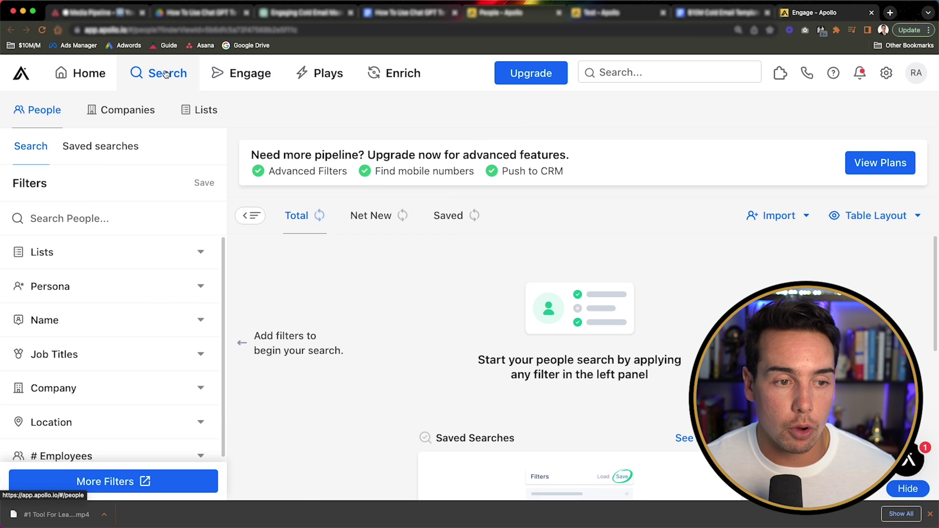
mouse_move(266, 85)
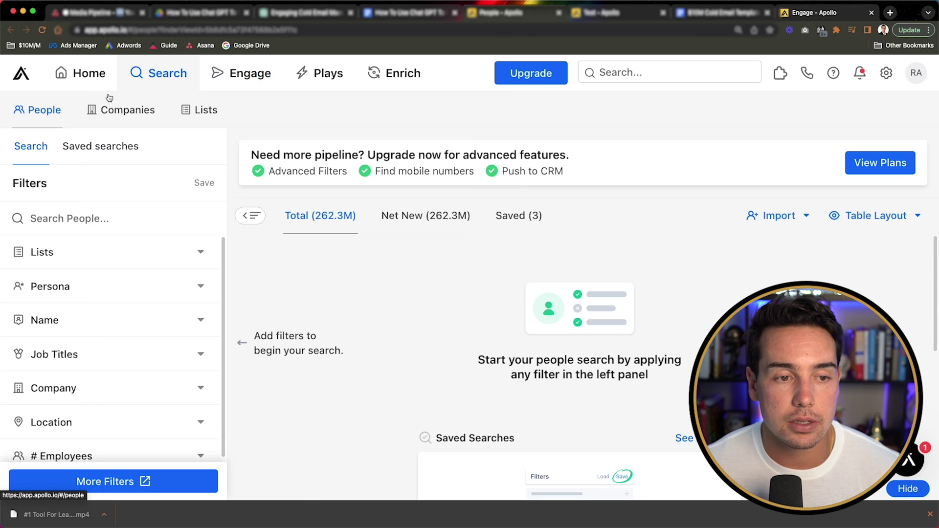
scroll(294, 313, down, 1)
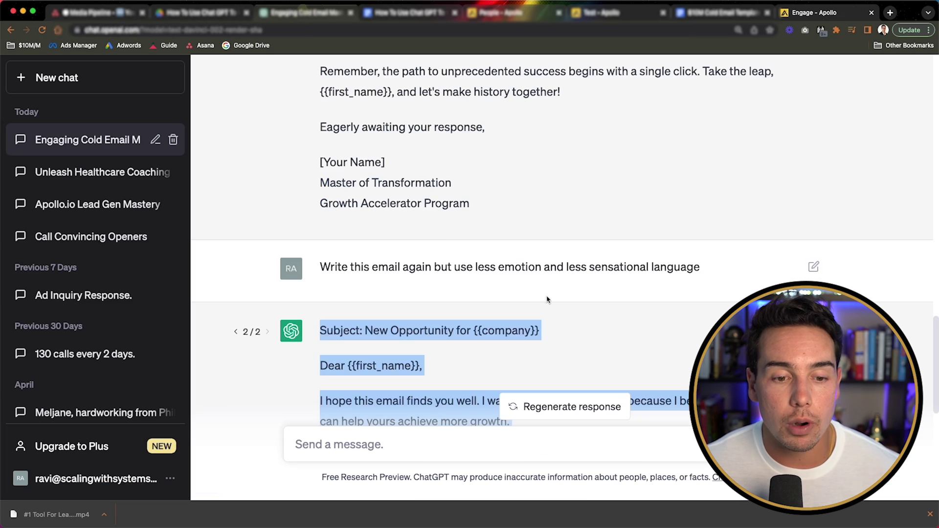
scroll(474, 218, up, 10)
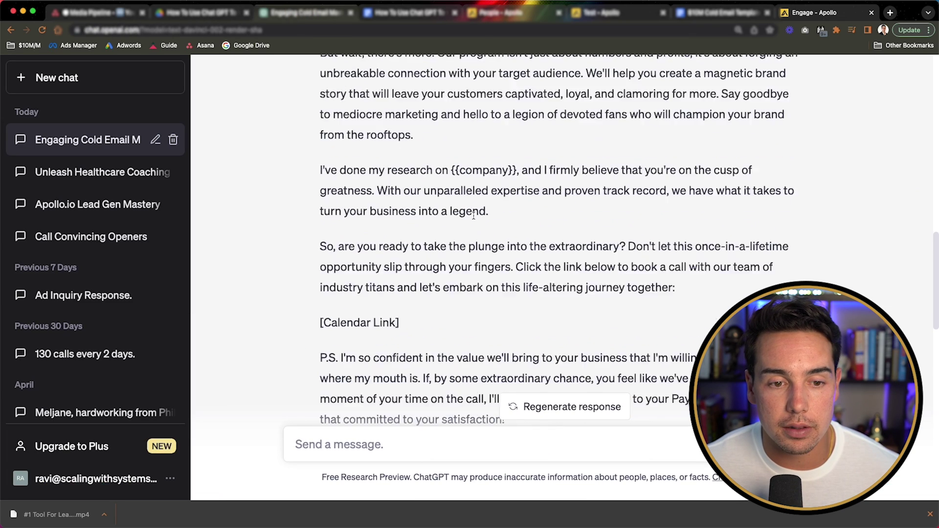
Step: Review ChatGPT's calmer accounting-firm rewrite, then return to the Apollo People tab
scroll(474, 218, down, 15)
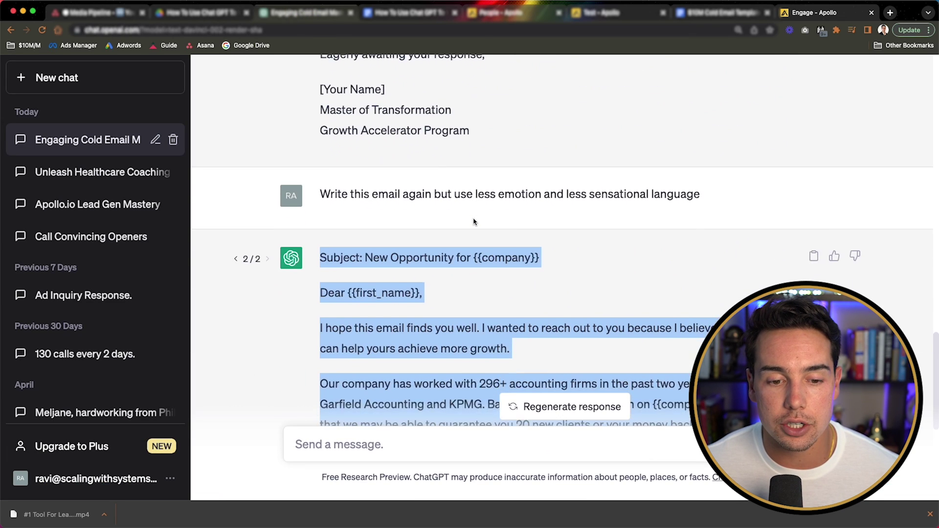
click(528, 240)
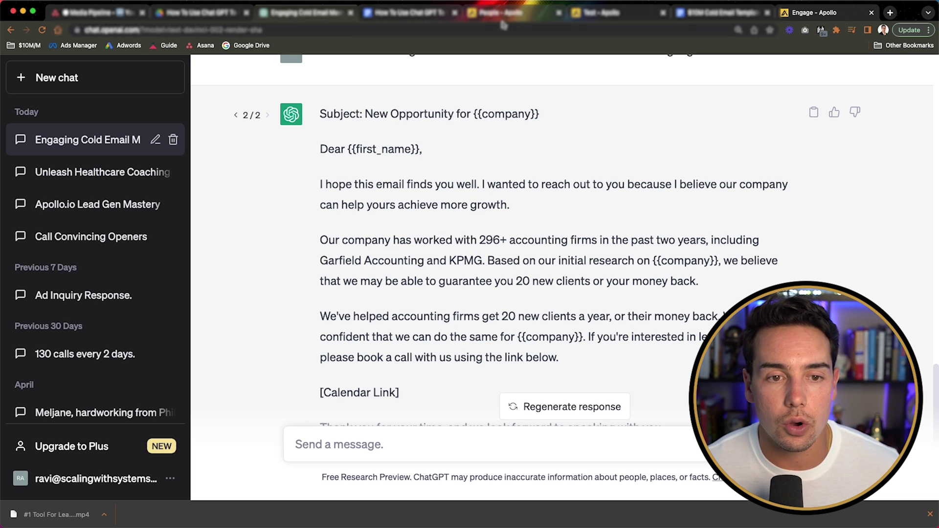
click(547, 14)
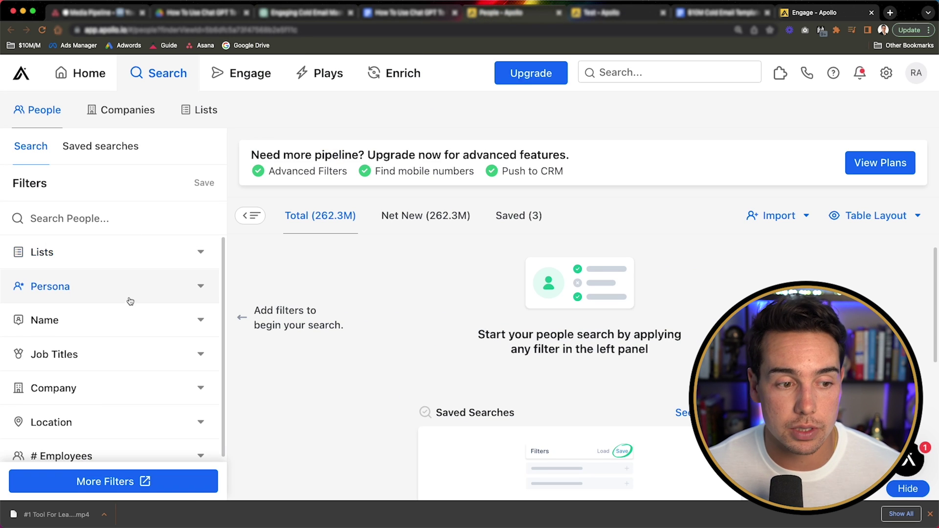
Step: Filter Management Level to C suite, Partner, Founder and Owner
click(128, 328)
scroll(125, 273, down, 5)
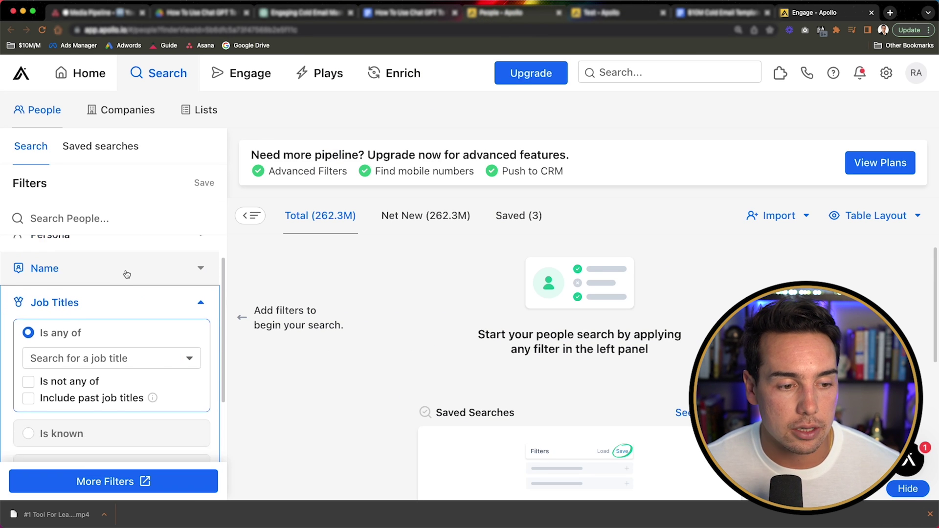
click(119, 406)
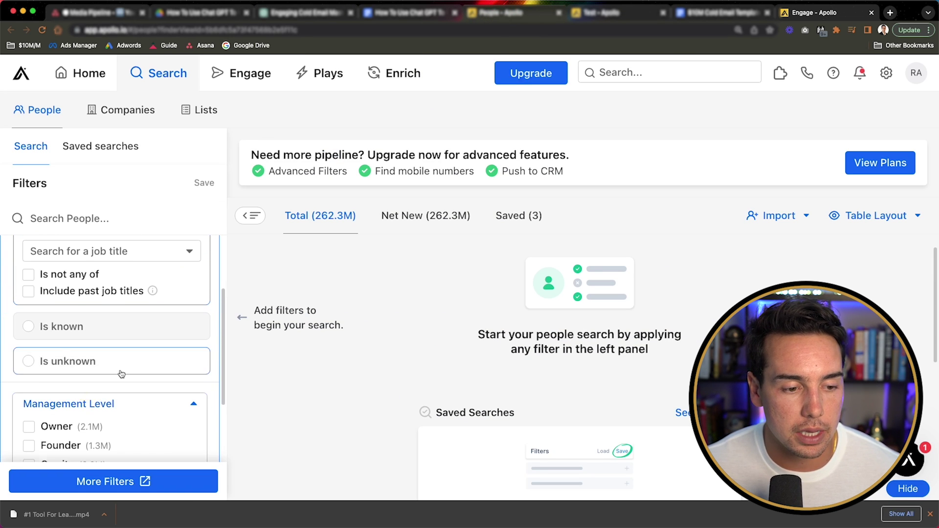
scroll(121, 374, down, 1)
scroll(119, 374, down, 1)
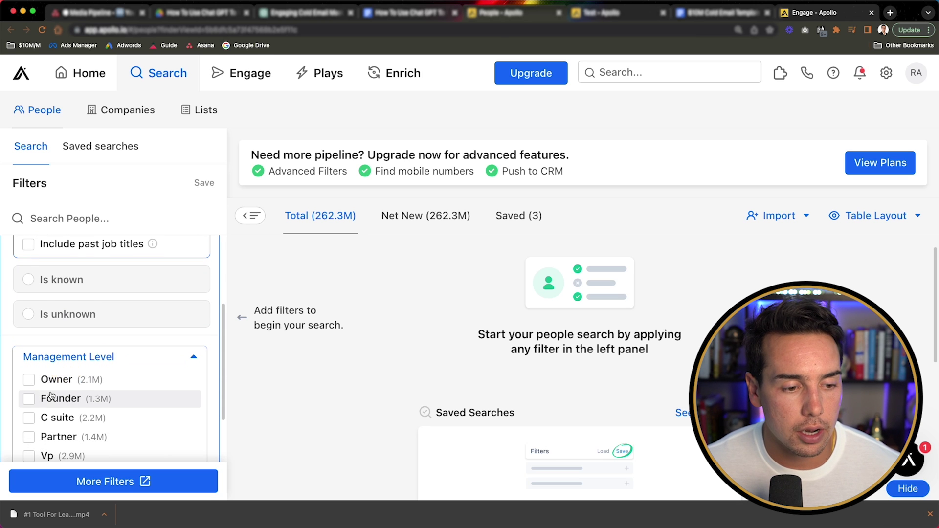
click(45, 417)
click(42, 436)
click(43, 399)
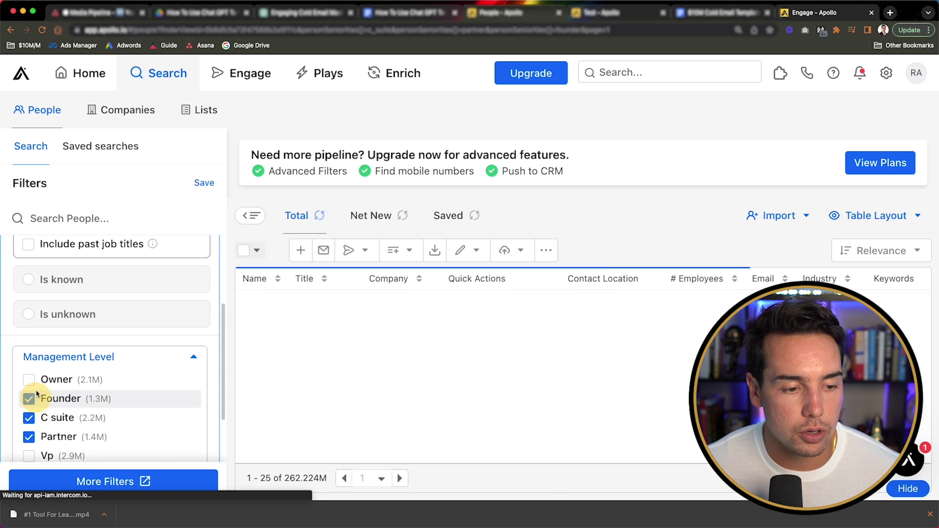
click(29, 379)
Step: Set the contact Location filter to United States
click(411, 12)
scroll(405, 217, down, 10)
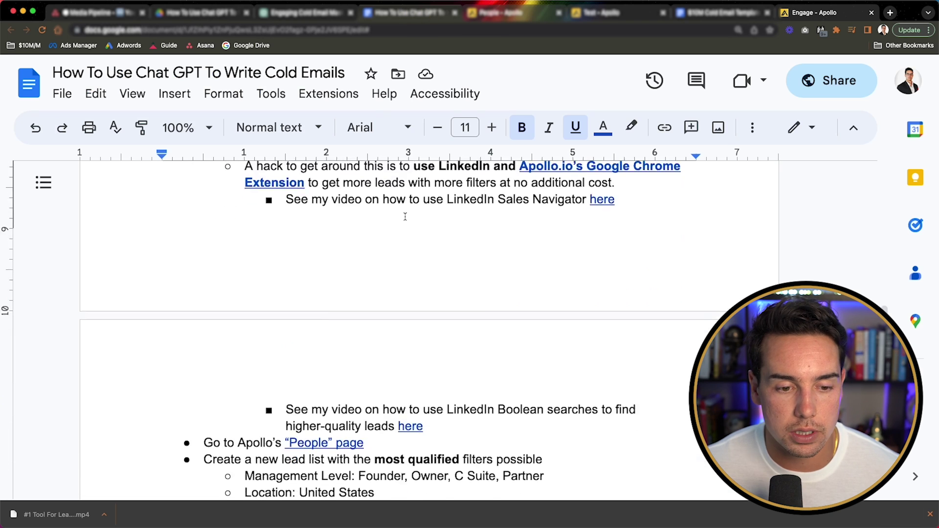
click(518, 12)
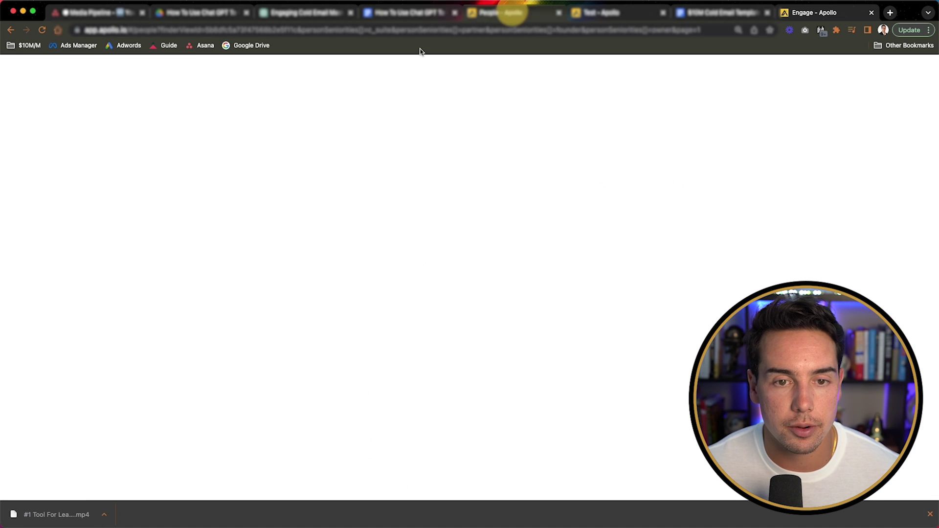
scroll(116, 336, down, 7)
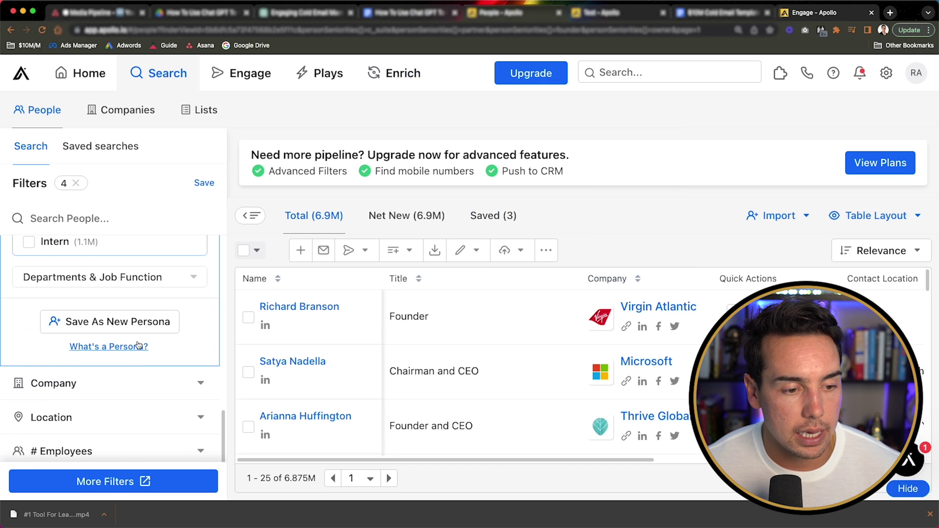
scroll(114, 380, down, 3)
click(92, 268)
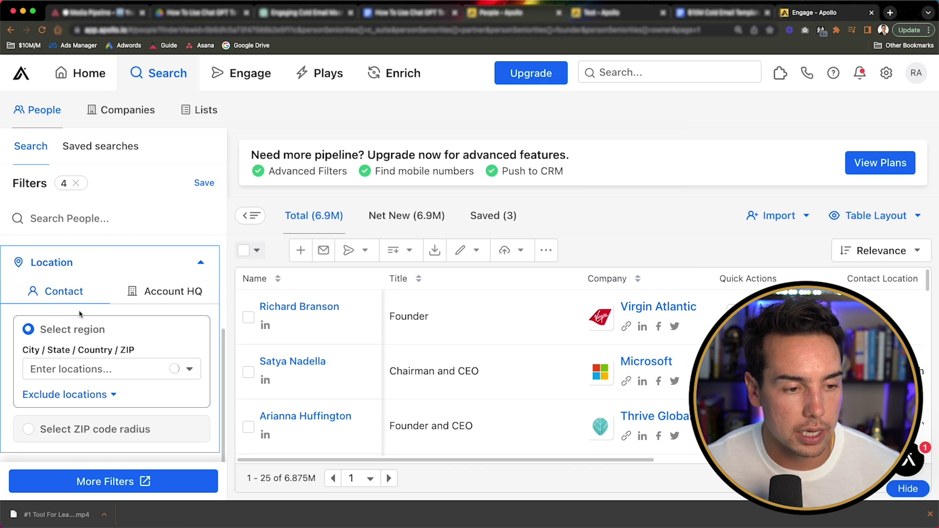
click(87, 372)
text(united stat)
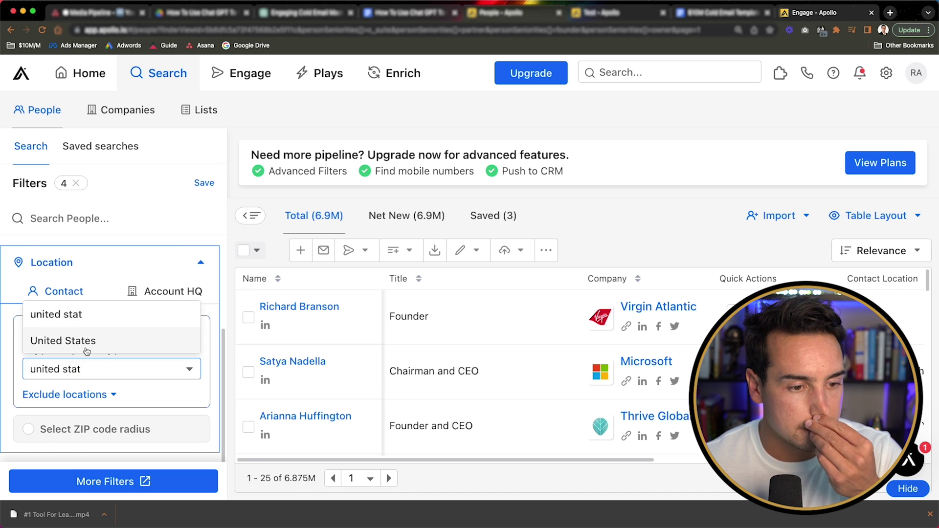
click(88, 343)
Step: Limit companies to 1-10 employees and the accounting industry
scroll(129, 391, down, 3)
click(51, 286)
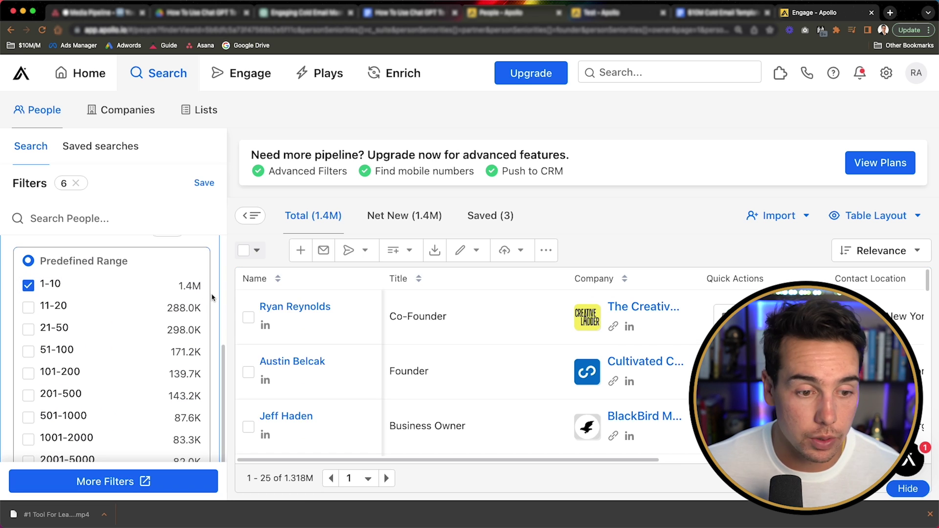
scroll(212, 297, down, 5)
scroll(211, 298, down, 5)
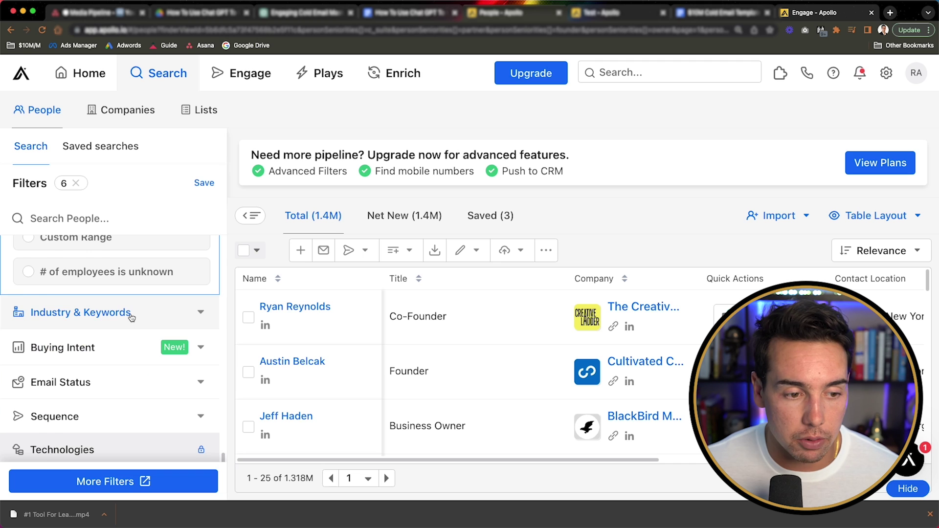
scroll(128, 318, down, 2)
scroll(66, 270, up, 4)
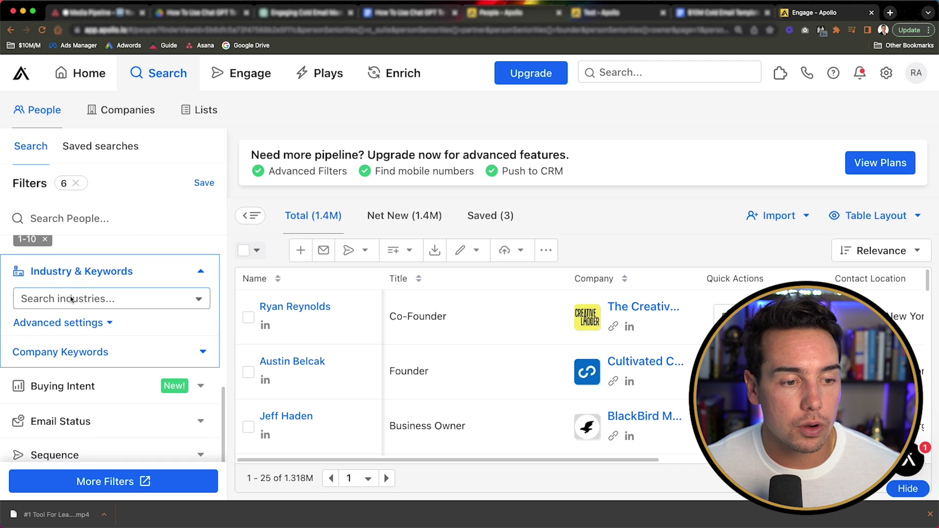
click(72, 299)
click(72, 338)
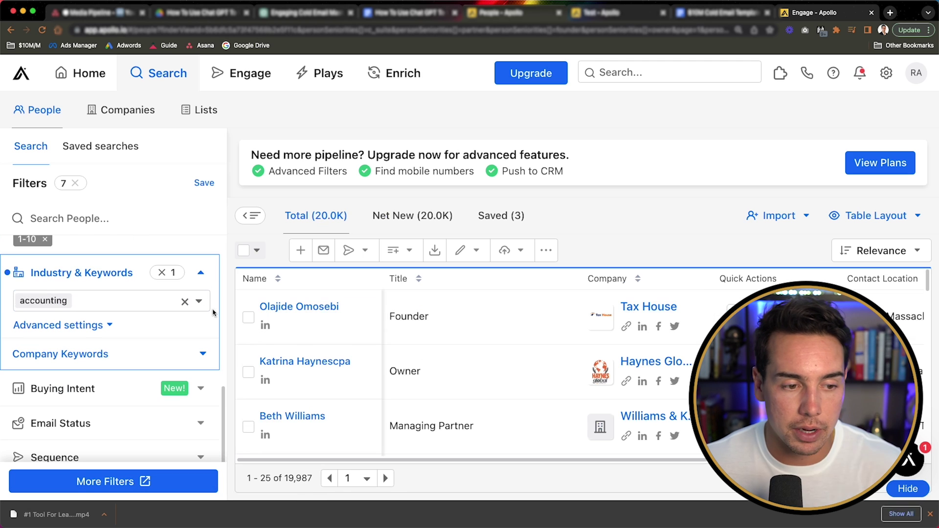
scroll(221, 313, up, 10)
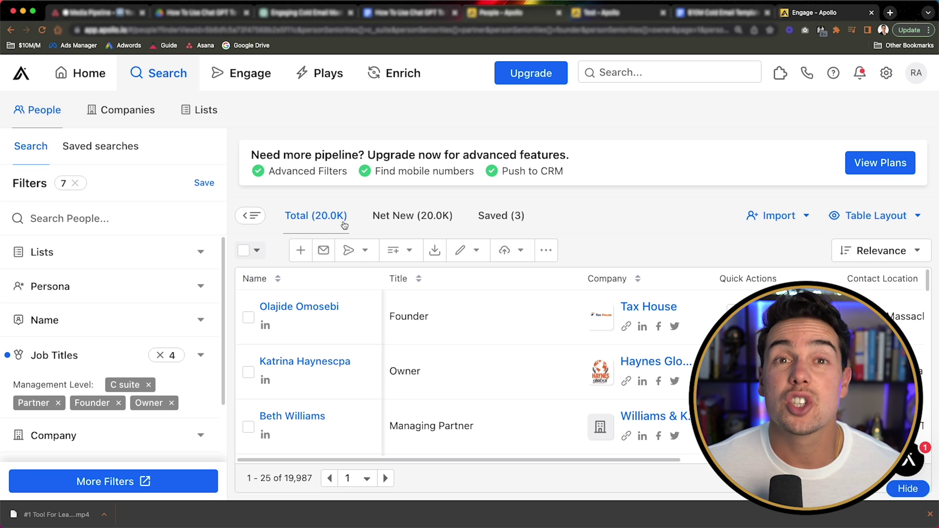
Step: Select the top three leads (a founder, an owner, a managing partner) and open the Sequence menu
scroll(160, 342, down, 10)
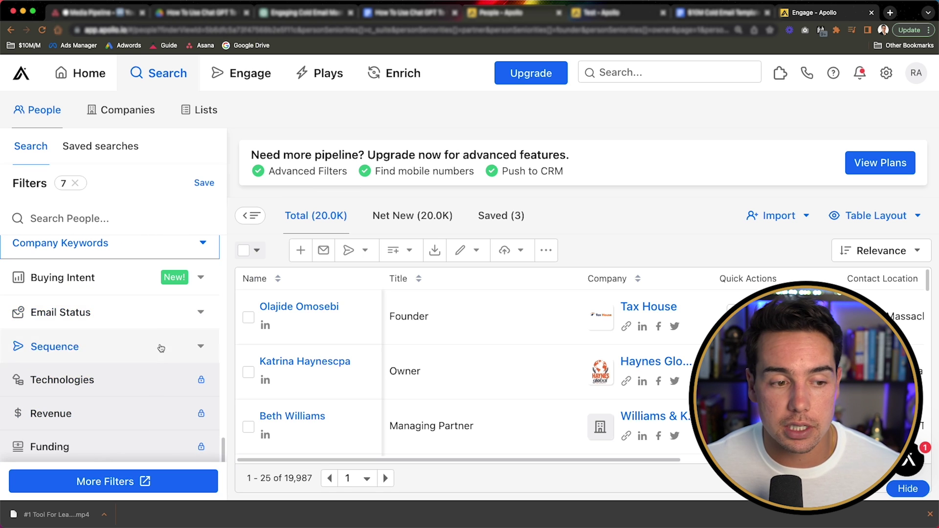
scroll(167, 328, up, 10)
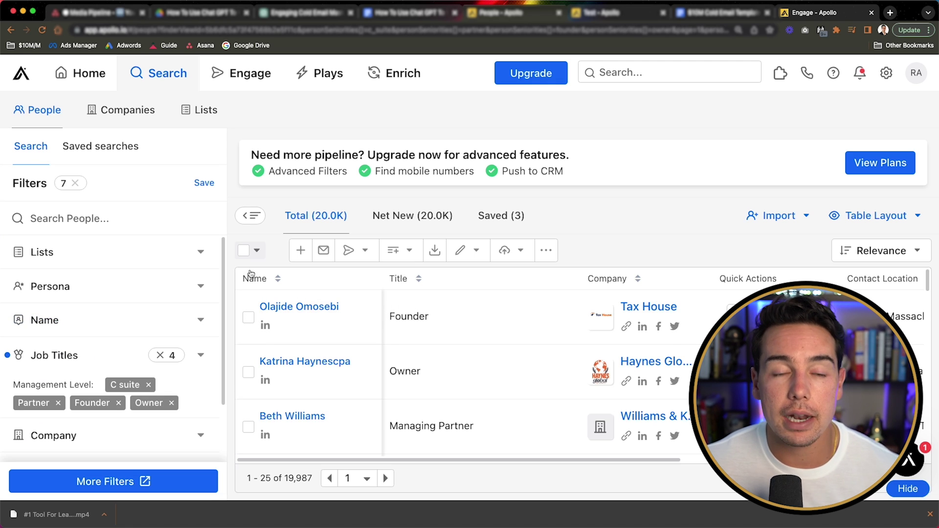
click(248, 250)
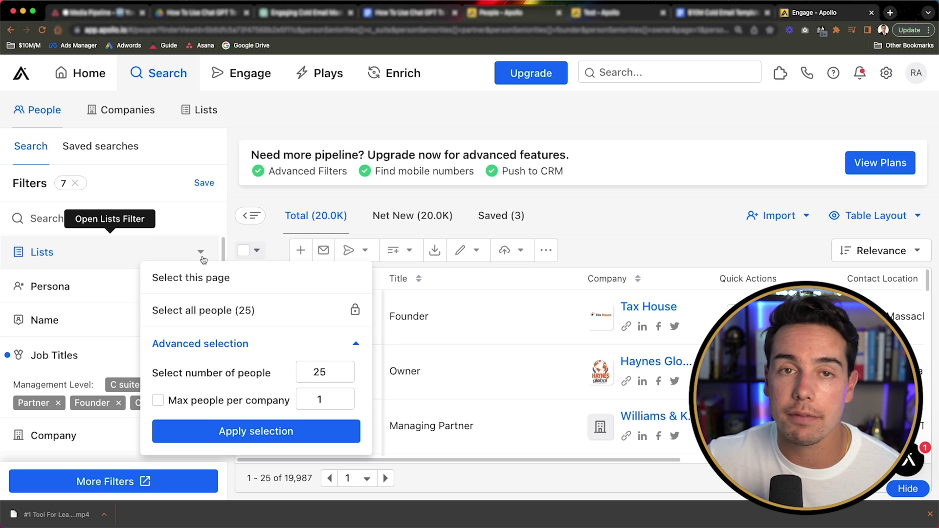
click(272, 242)
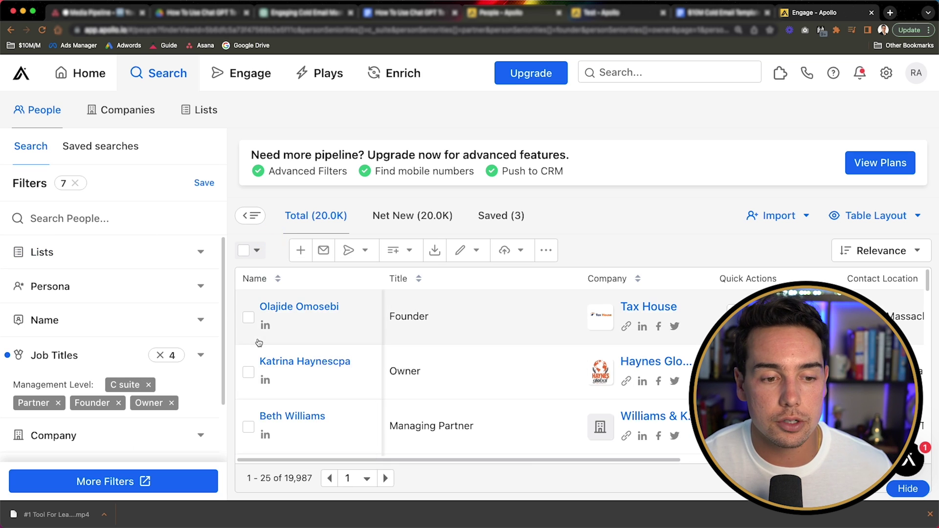
click(249, 318)
click(249, 372)
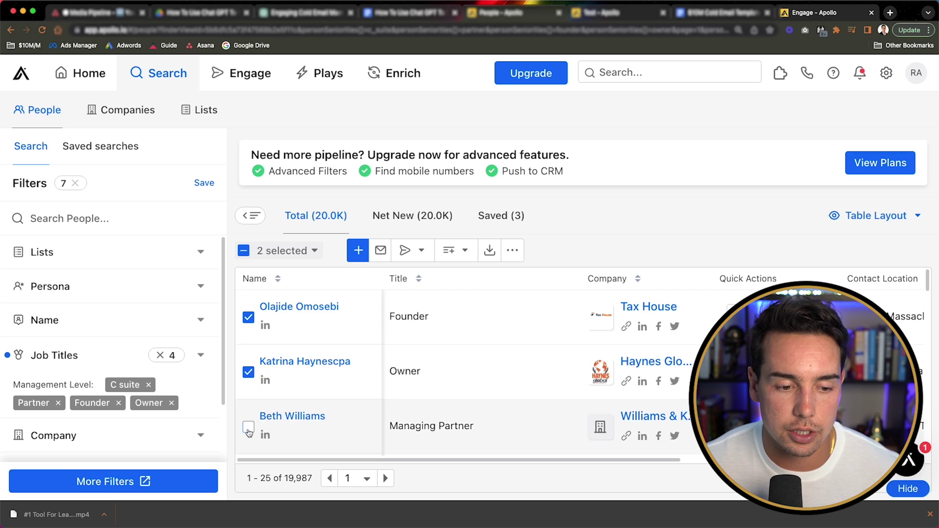
click(249, 427)
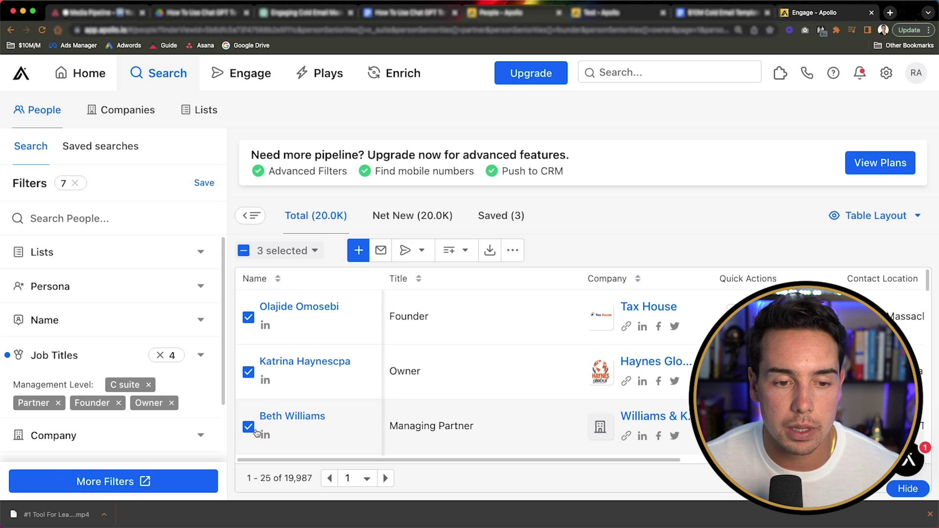
click(421, 251)
Step: Add the three selected leads to the existing Accounting Email Marketing sequence and confirm
click(443, 276)
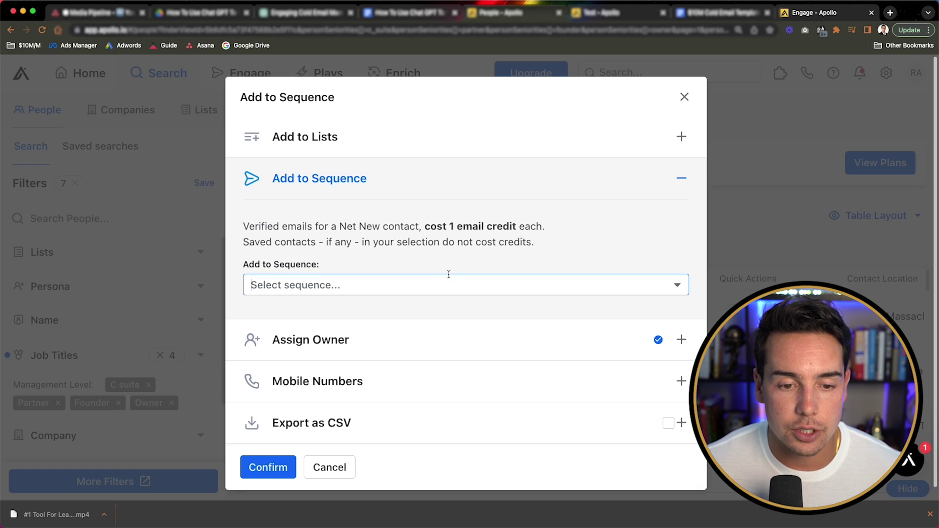
click(389, 287)
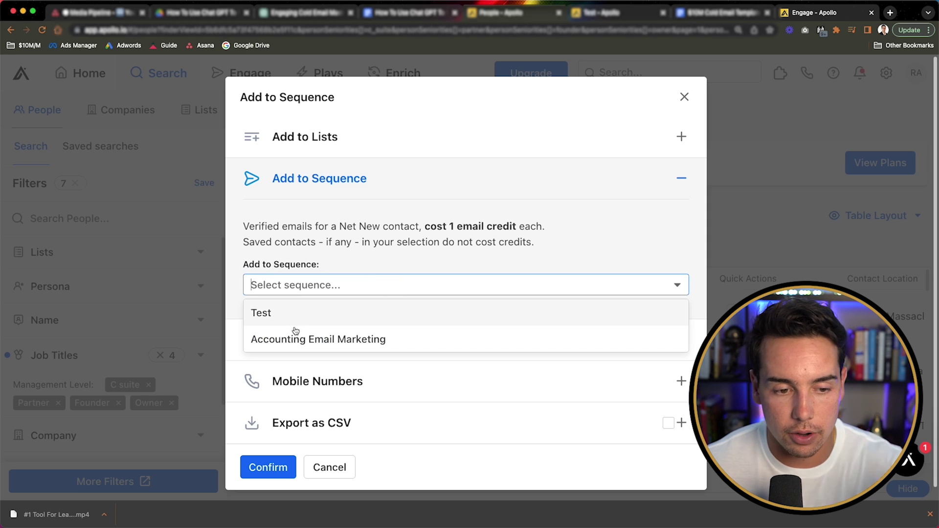
click(297, 345)
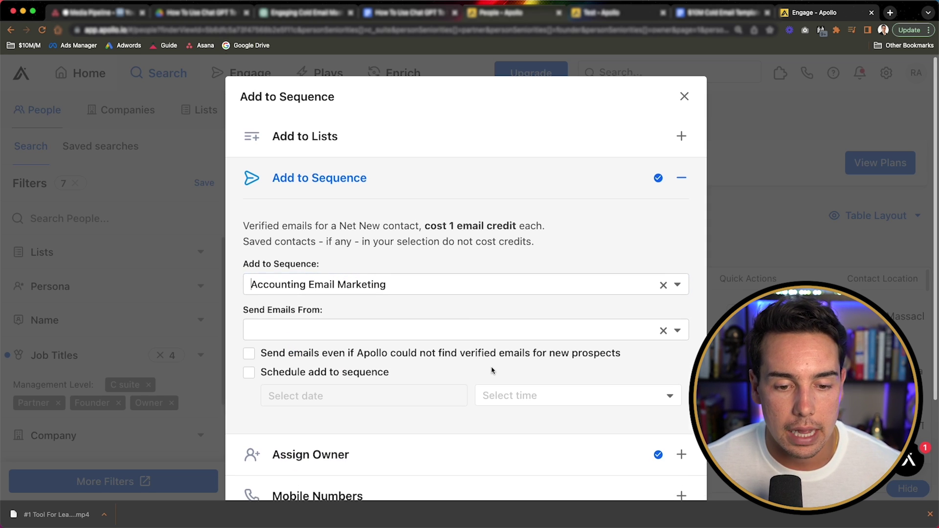
scroll(492, 370, down, 3)
click(258, 455)
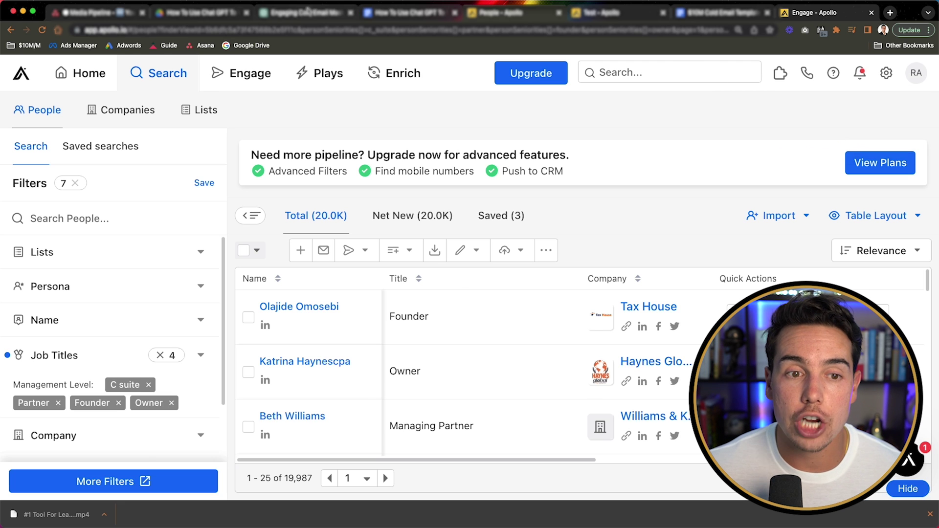
click(308, 10)
Step: Scroll through the Engaging Cold Email conversation to view the copywriter prompt
scroll(531, 252, down, 5)
scroll(537, 264, up, 15)
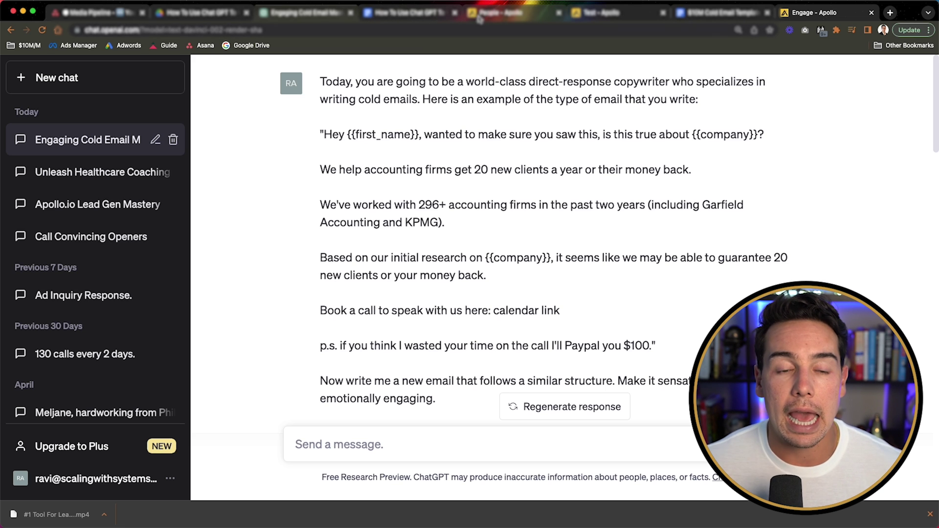
Step: Switch back to Apollo's Test sequence overview
click(616, 19)
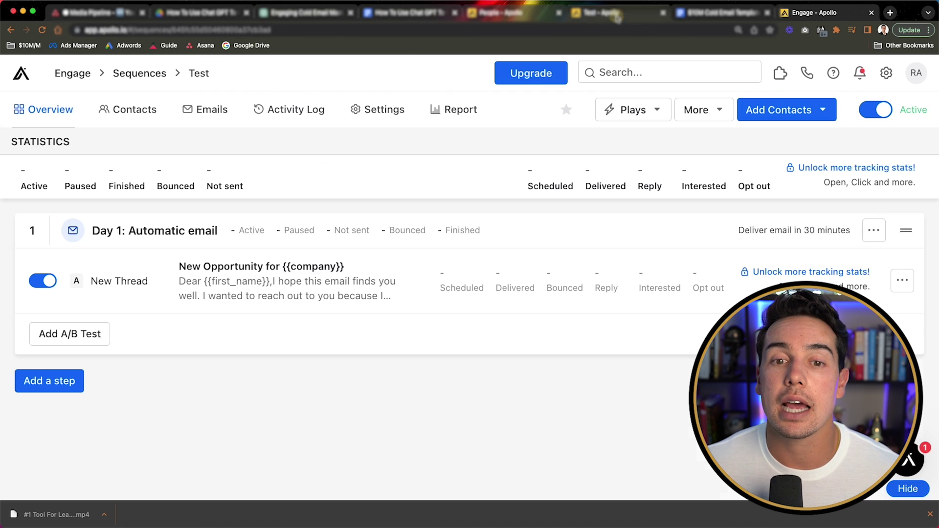